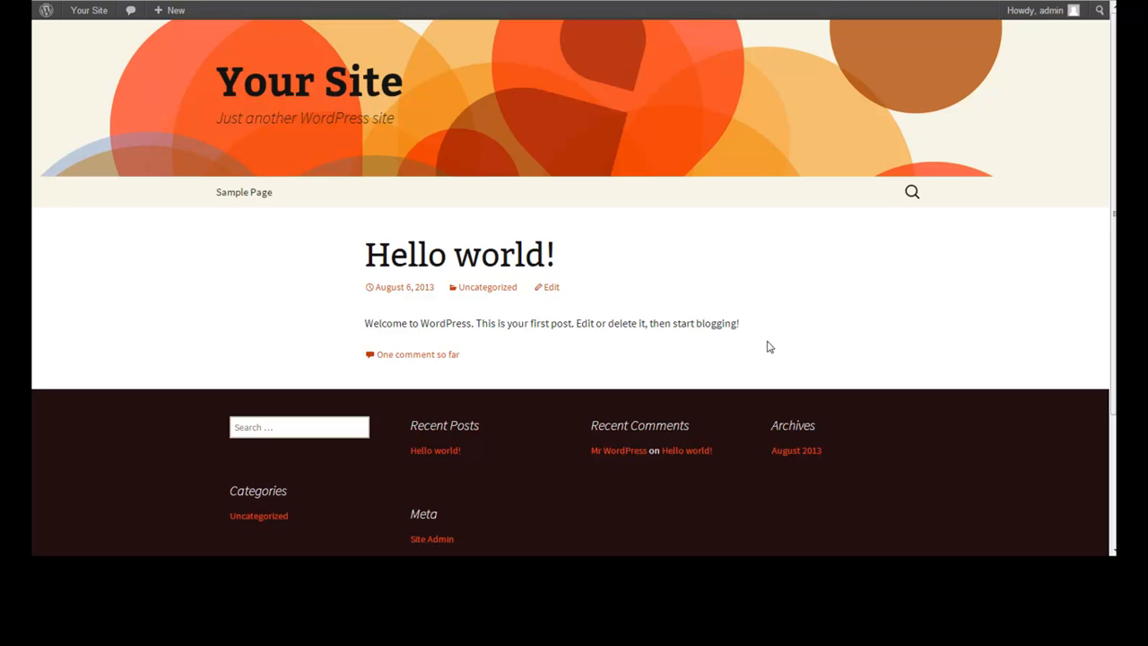
- Open the zip upload page for adding plugins from the admin dashboard, and view the EpicSqueeze settings page
{"action": "left_click", "coordinate": [90, 18]}
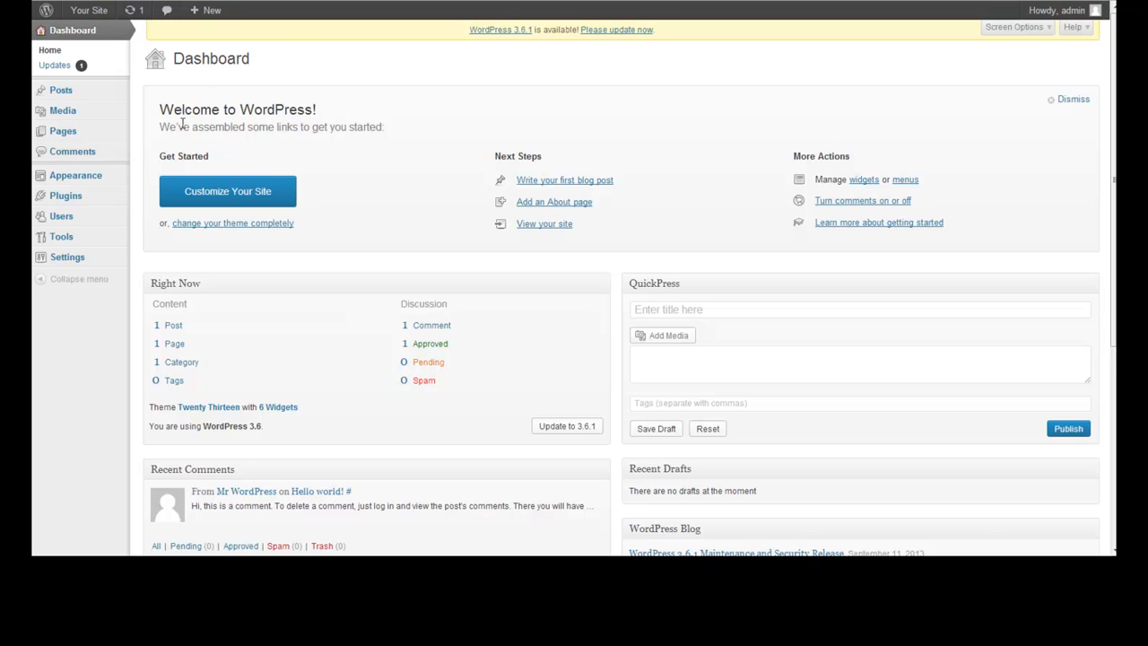
{"action": "mouse_move", "coordinate": [90, 200]}
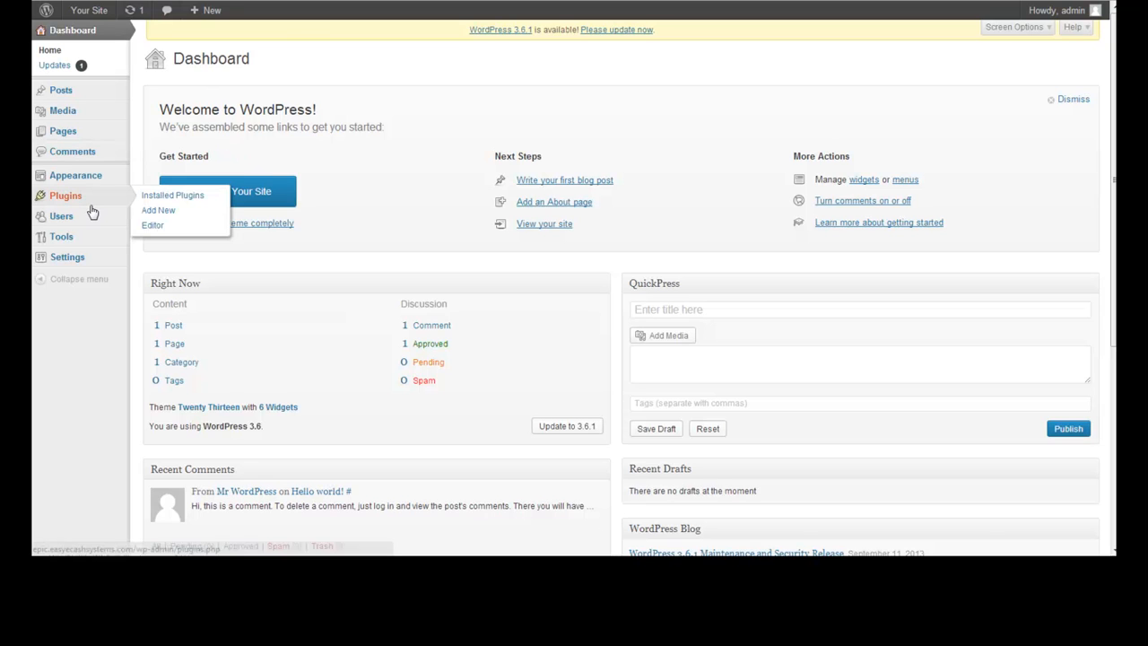
{"action": "left_click", "coordinate": [149, 212]}
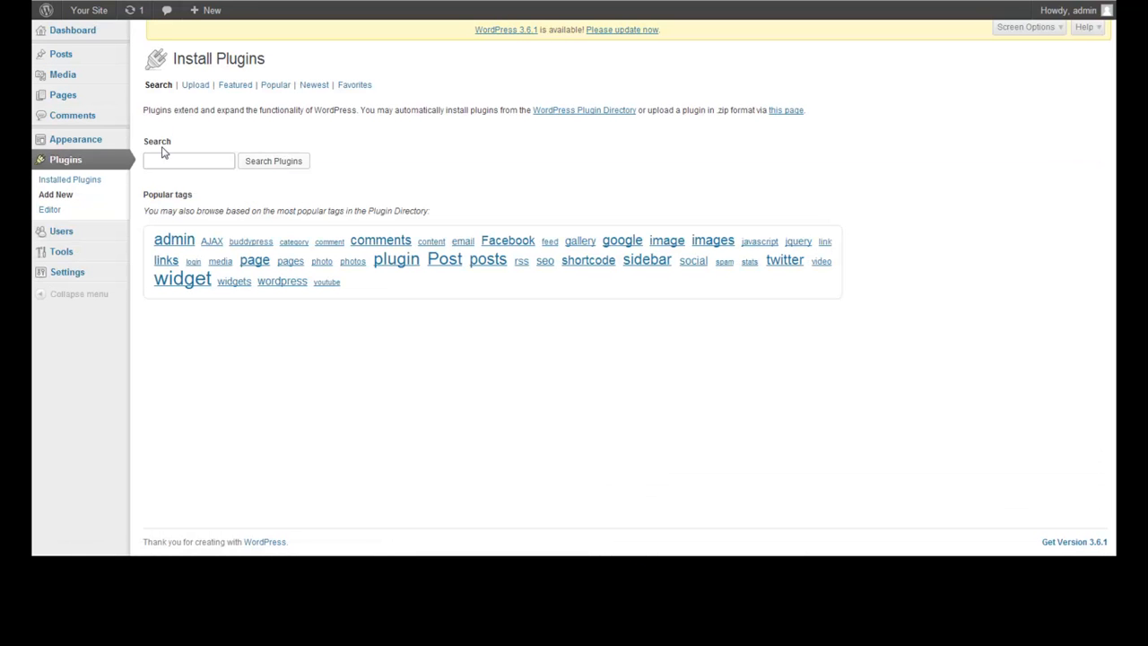
{"action": "left_click", "coordinate": [195, 87]}
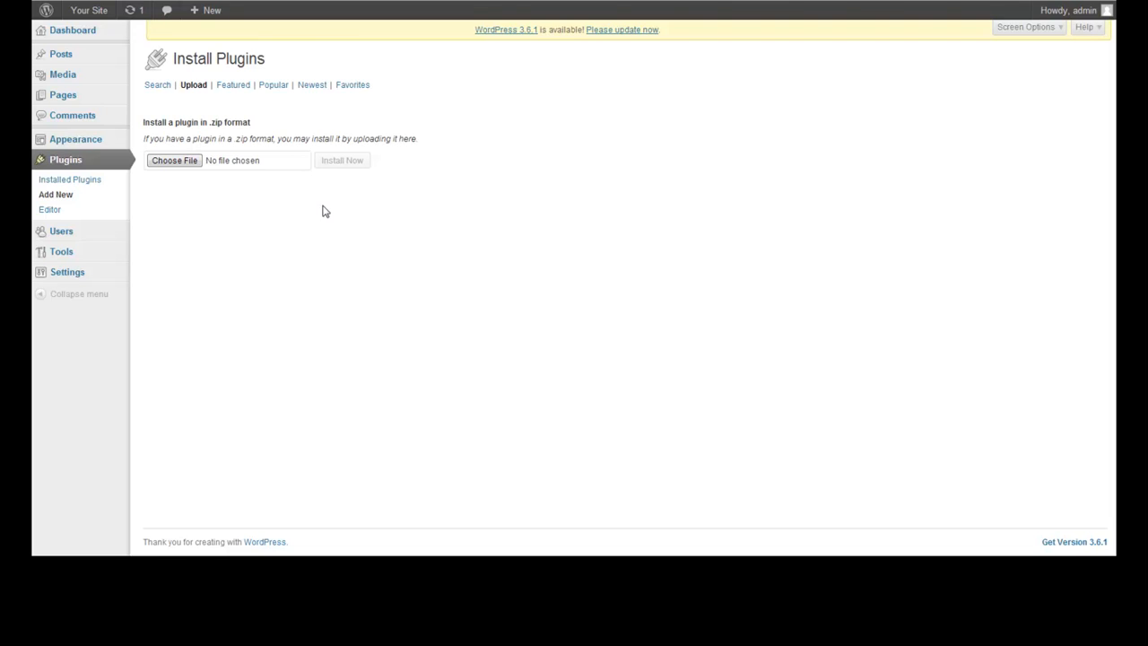
{"action": "mouse_move", "coordinate": [113, 274]}
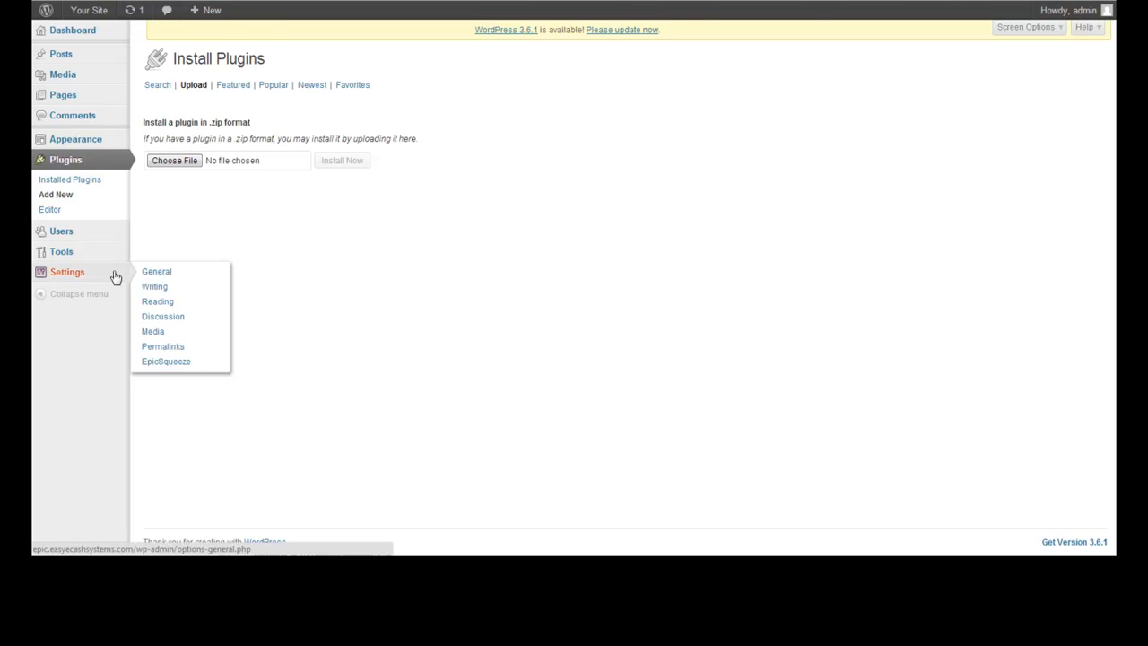
{"action": "left_click", "coordinate": [205, 370]}
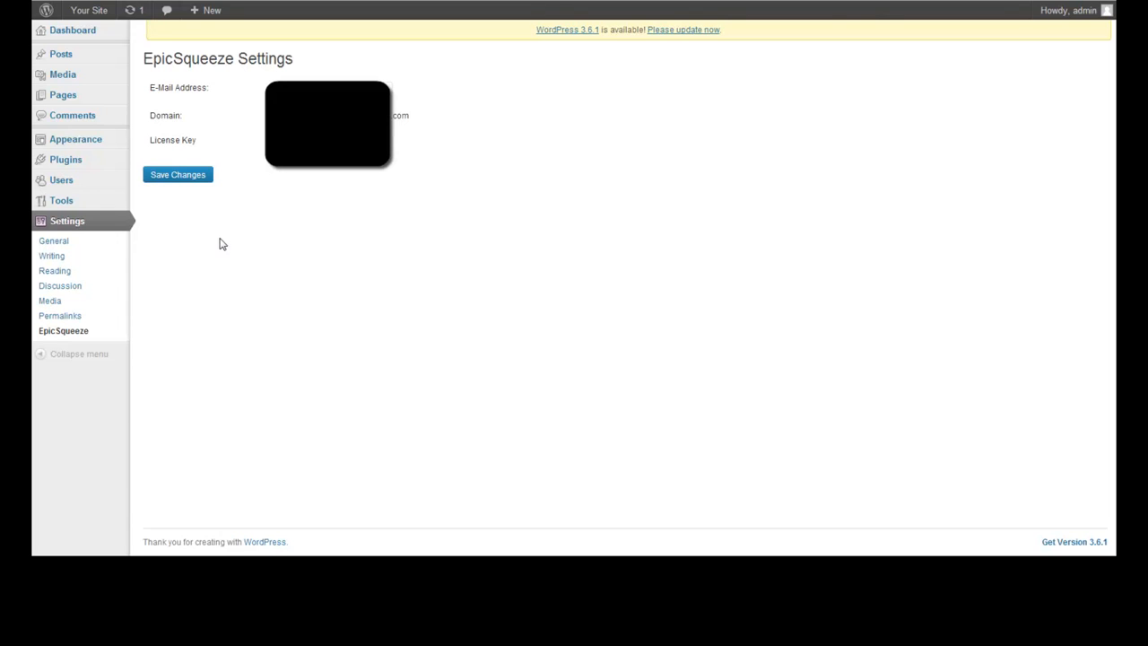
- Create a new page titled "Squeeze Page 1"
{"action": "mouse_move", "coordinate": [104, 107]}
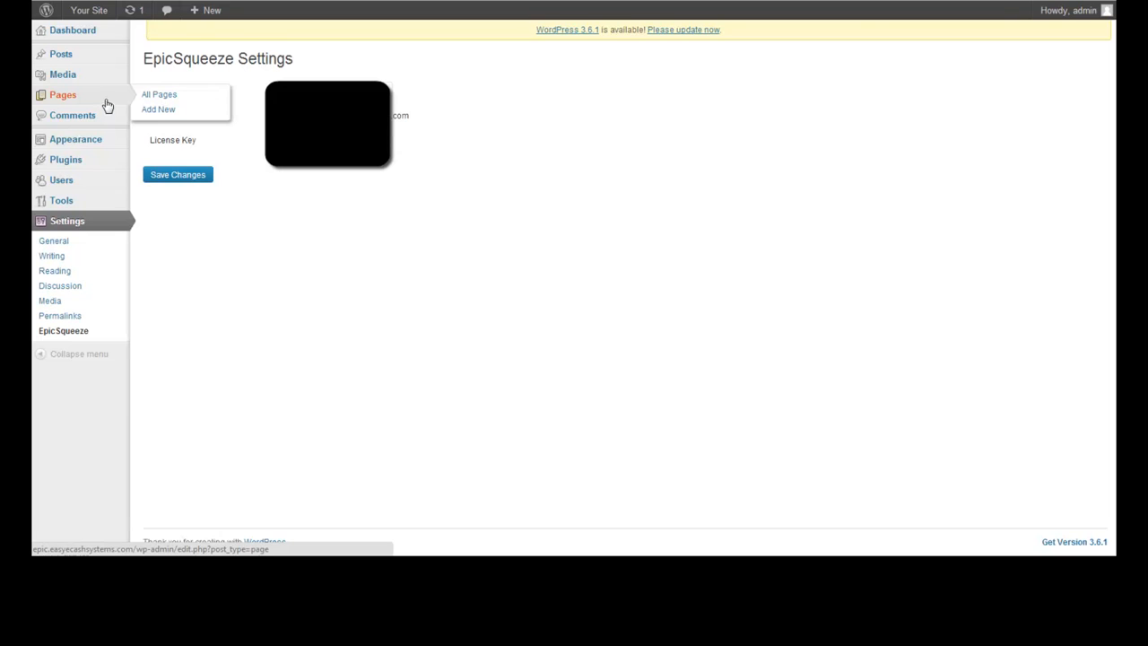
{"action": "left_click", "coordinate": [153, 110]}
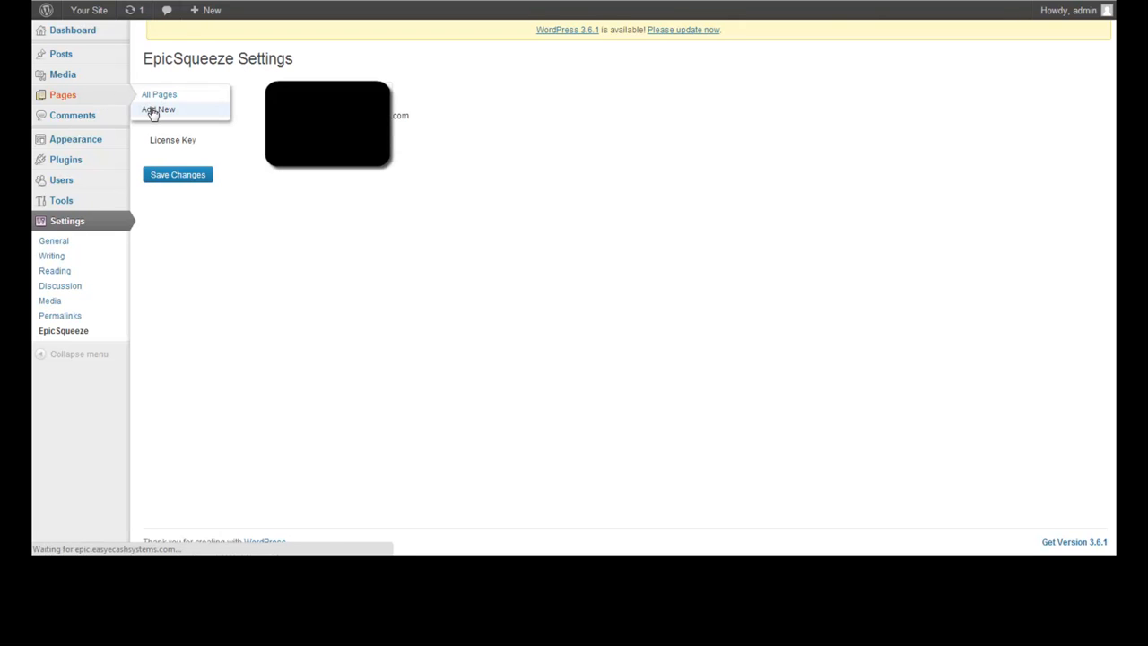
{"action": "left_click", "coordinate": [245, 92]}
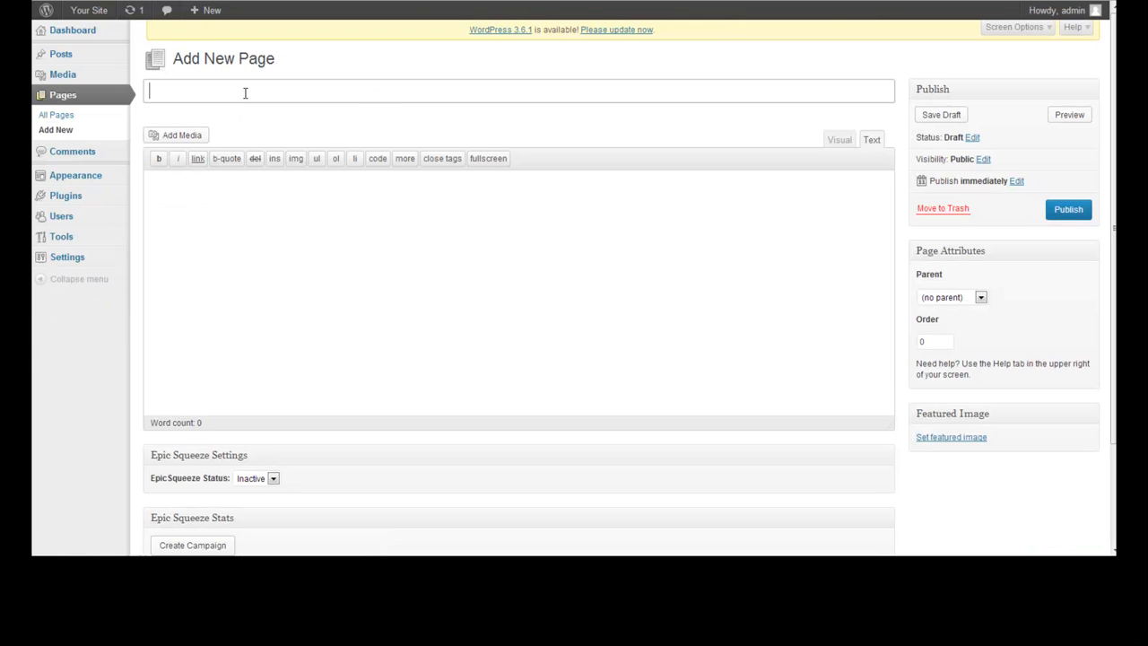
{"action": "type", "text": "Squeeze Page 1"}
{"action": "left_click", "coordinate": [306, 230]}
- Set the page's EpicSqueeze Status to Active and bring its autoresponder settings into view
{"action": "scroll", "coordinate": [333, 323], "scroll_direction": "down", "scroll_amount": 1}
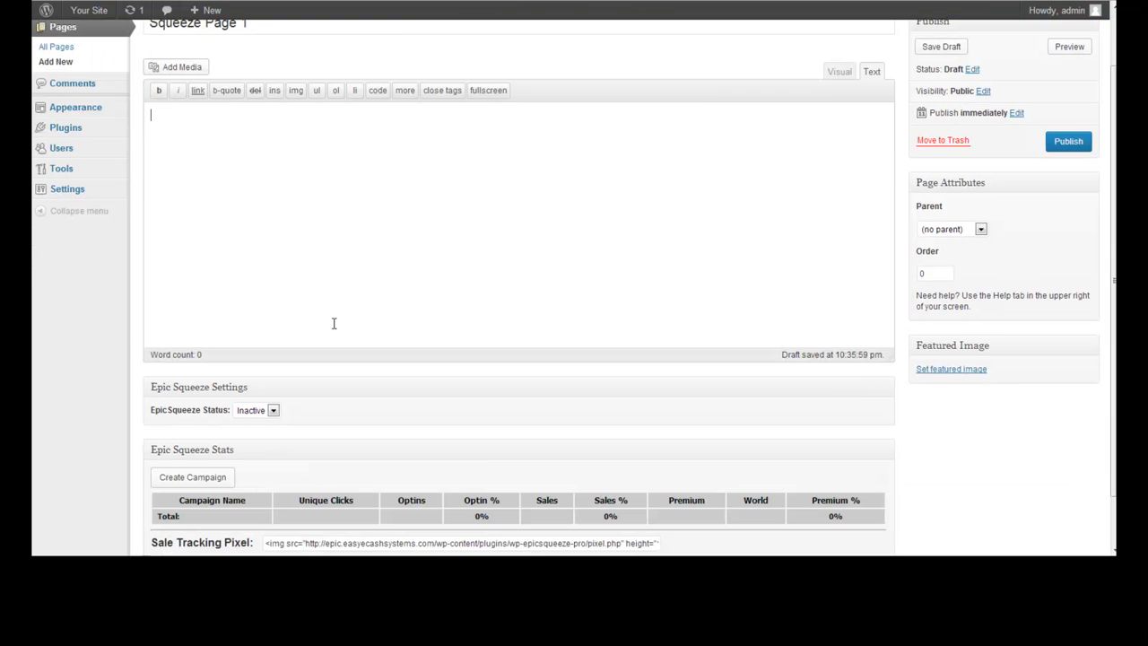
{"action": "left_click", "coordinate": [274, 411]}
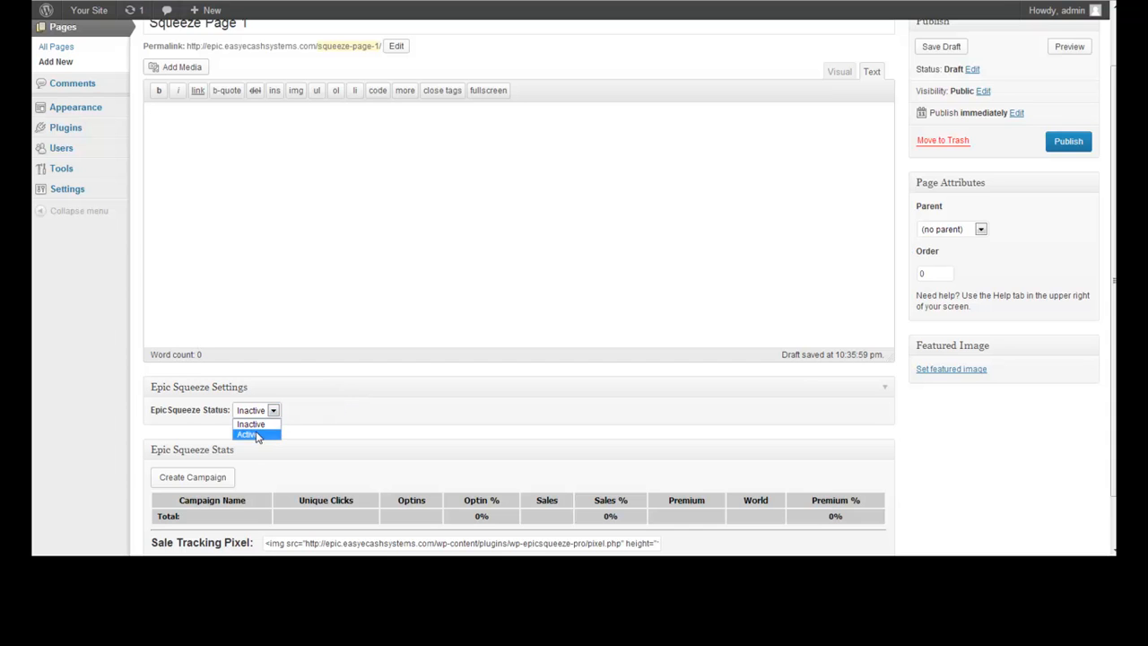
{"action": "left_click", "coordinate": [250, 436]}
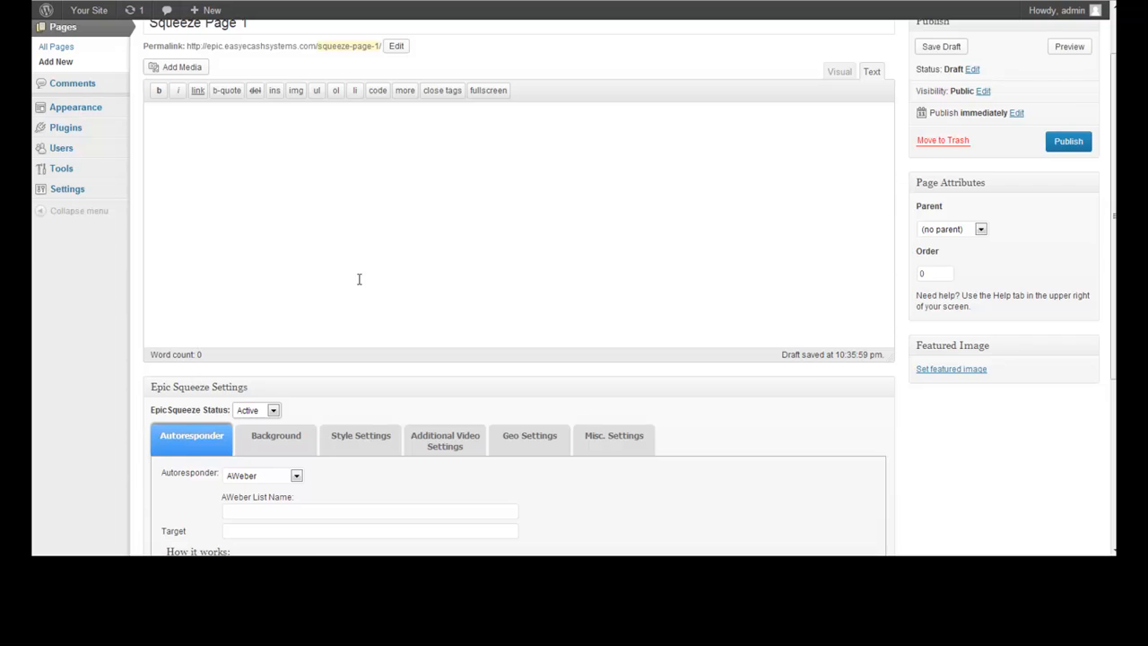
{"action": "scroll", "coordinate": [359, 279], "scroll_direction": "down", "scroll_amount": 2}
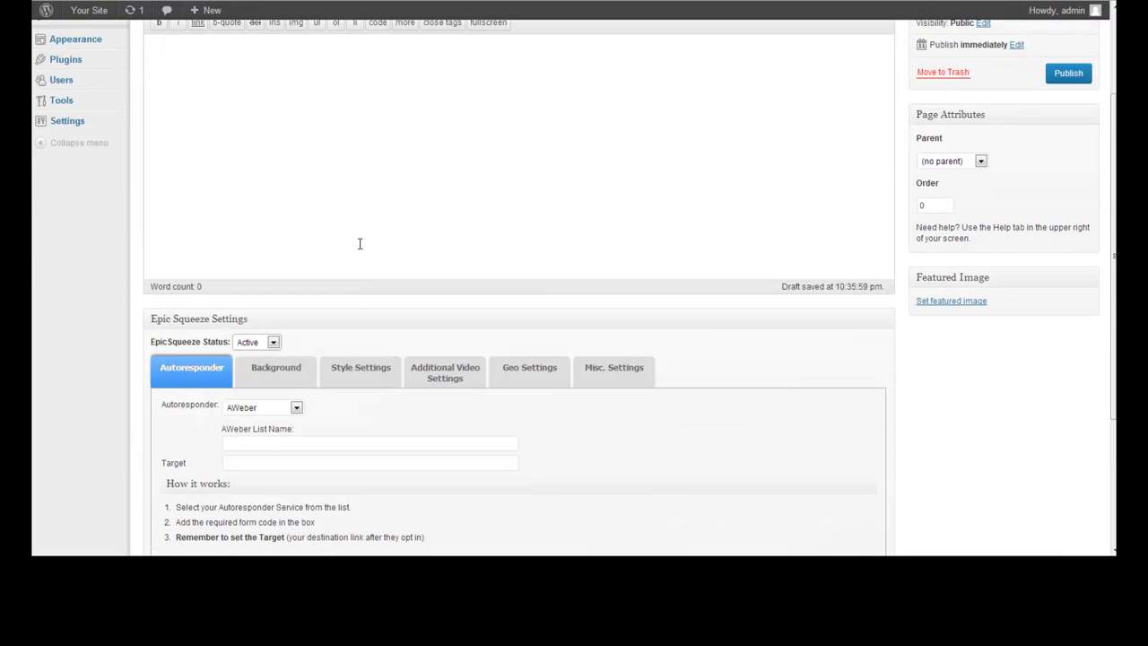
{"action": "scroll", "coordinate": [359, 243], "scroll_direction": "down", "scroll_amount": 1}
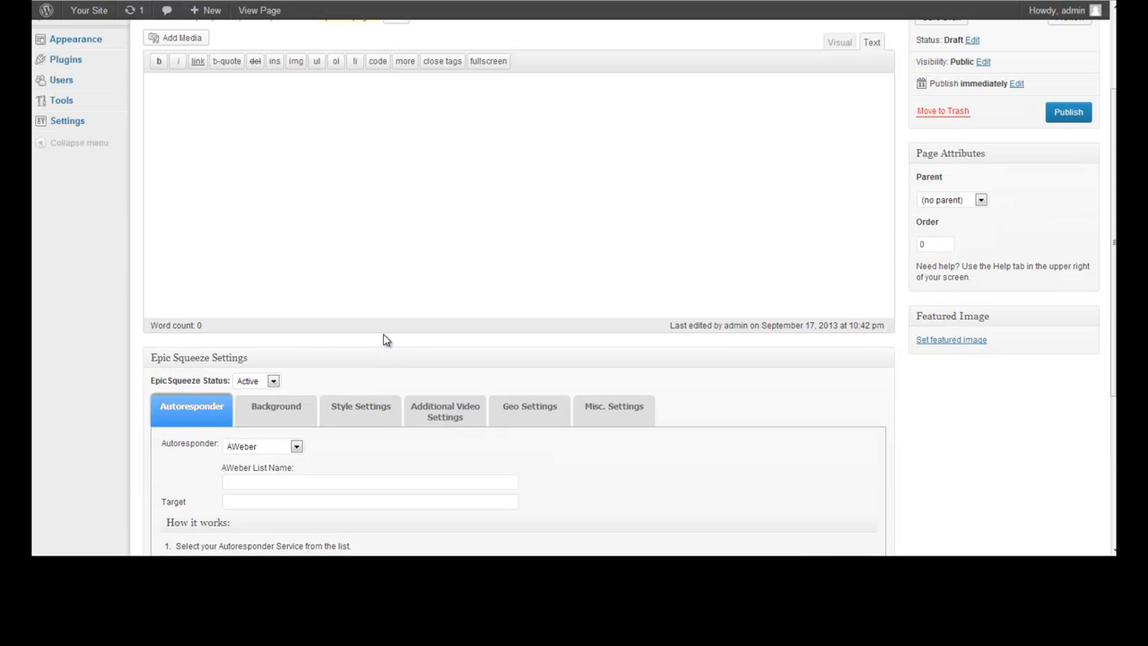
{"action": "scroll", "coordinate": [211, 422], "scroll_direction": "down", "scroll_amount": 1}
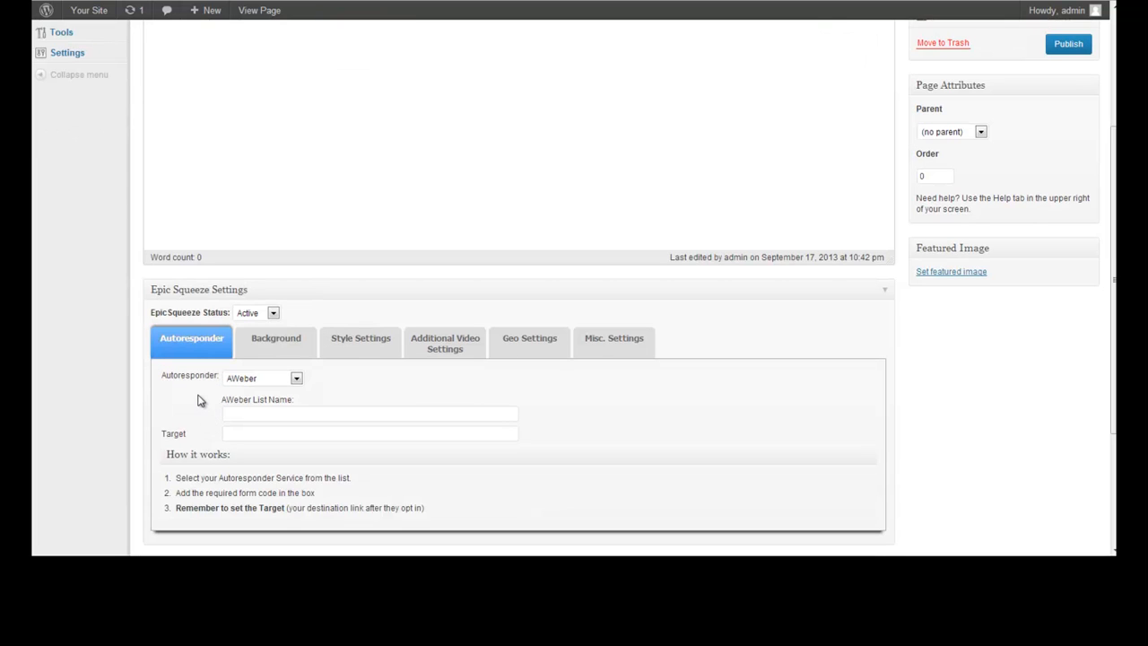
- Choose GetResponse as the squeeze page's autoresponder service
{"action": "left_click", "coordinate": [297, 379]}
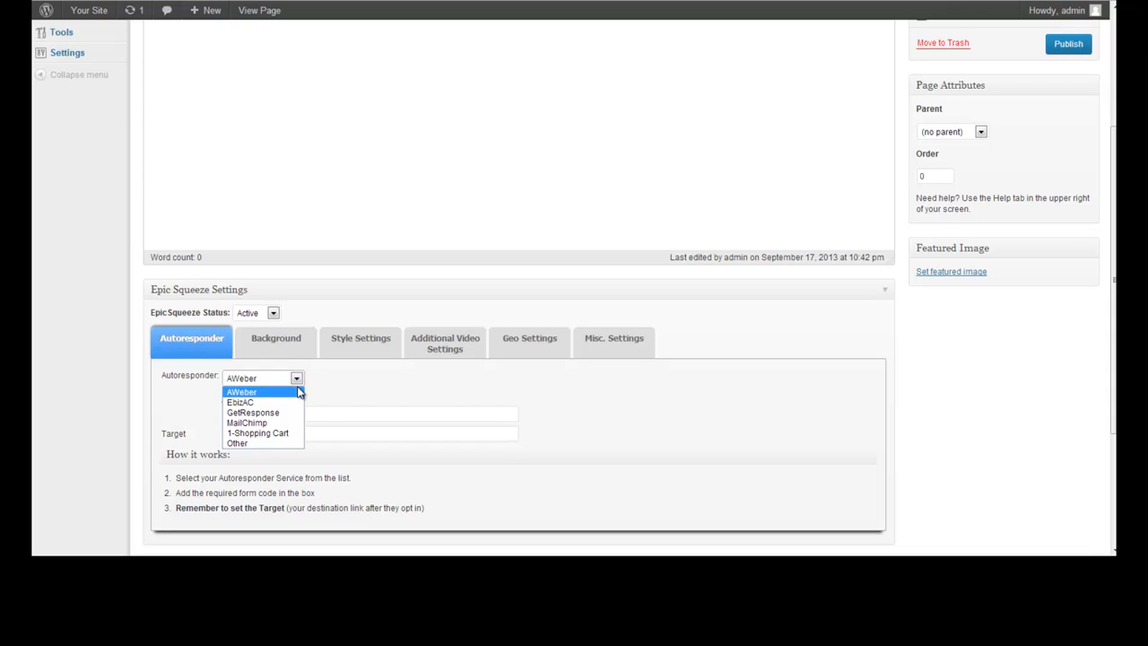
{"action": "left_click", "coordinate": [280, 446]}
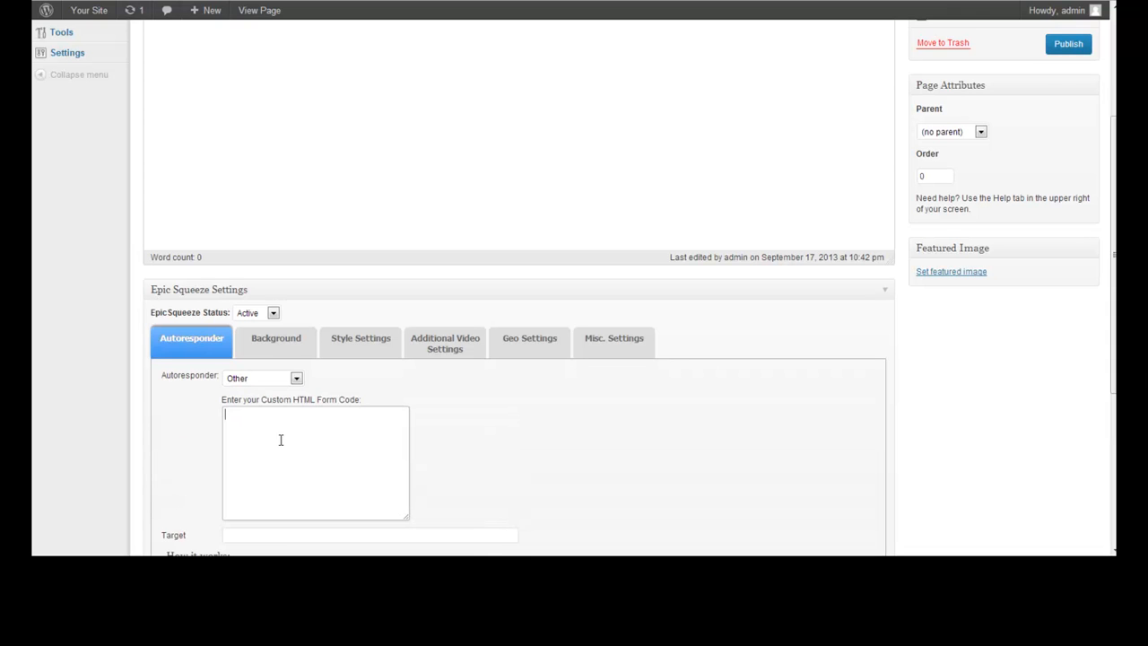
{"action": "left_click", "coordinate": [296, 379]}
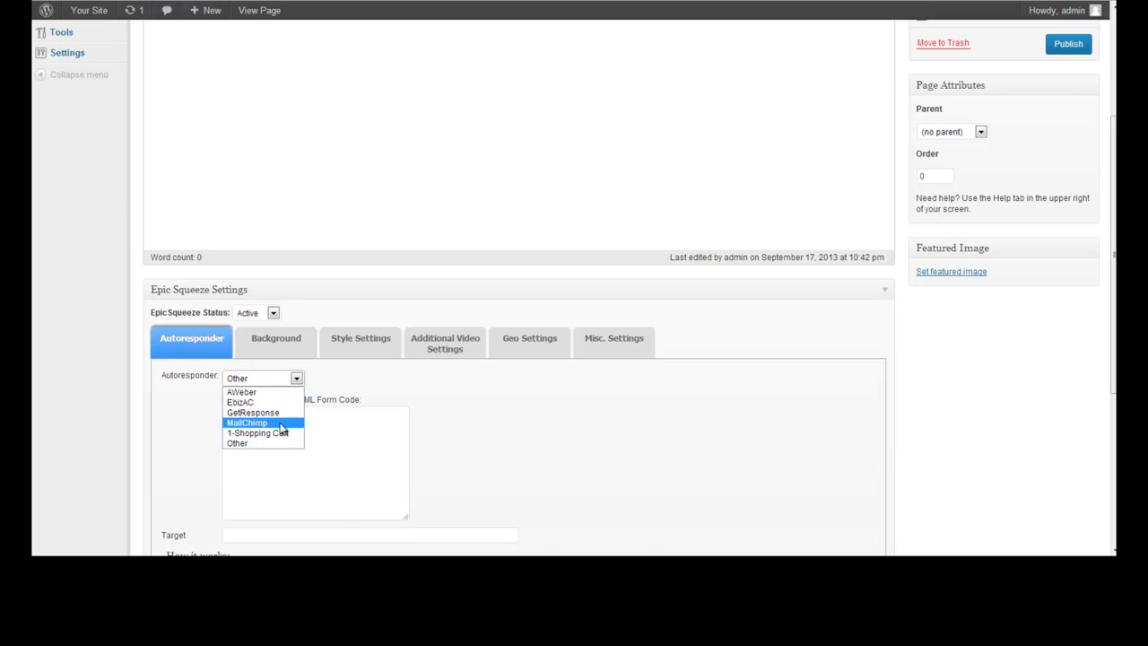
{"action": "left_click", "coordinate": [277, 413]}
{"action": "scroll", "coordinate": [162, 419], "scroll_direction": "down", "scroll_amount": 1}
{"action": "left_click", "coordinate": [283, 393]}
- Copy the sample GetResponse script line shown under the form code box and paste it as the GetResponse form code
{"action": "left_click_drag", "start_coordinate": [222, 482], "coordinate": [699, 482]}
{"action": "key", "text": "ctrl+c"}
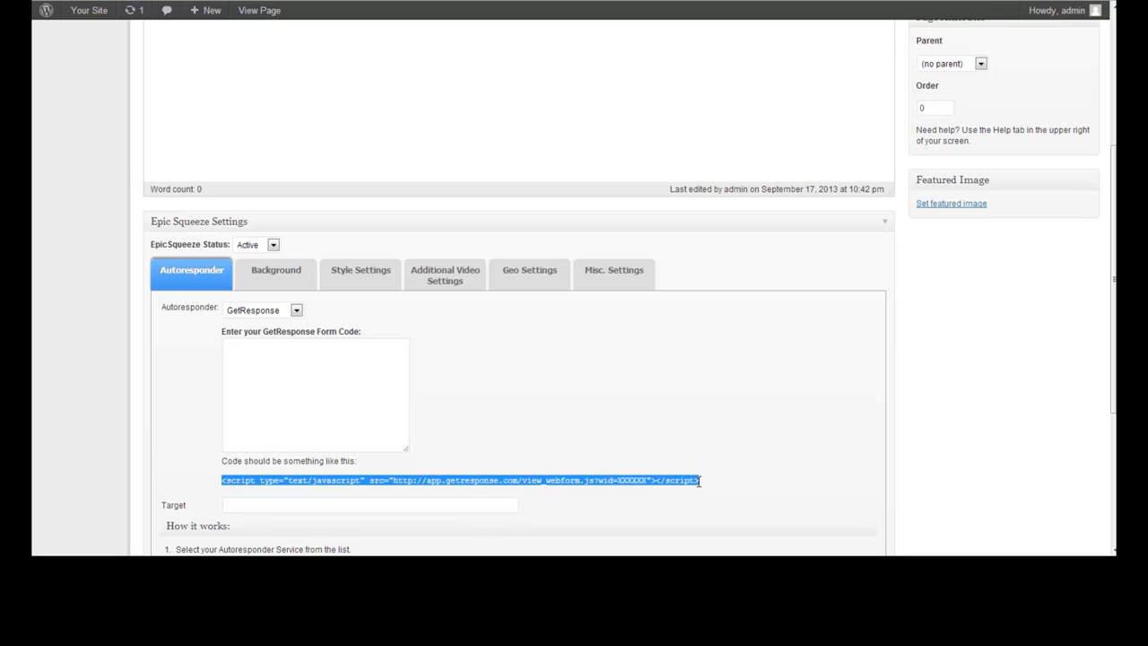
{"action": "left_click", "coordinate": [349, 402]}
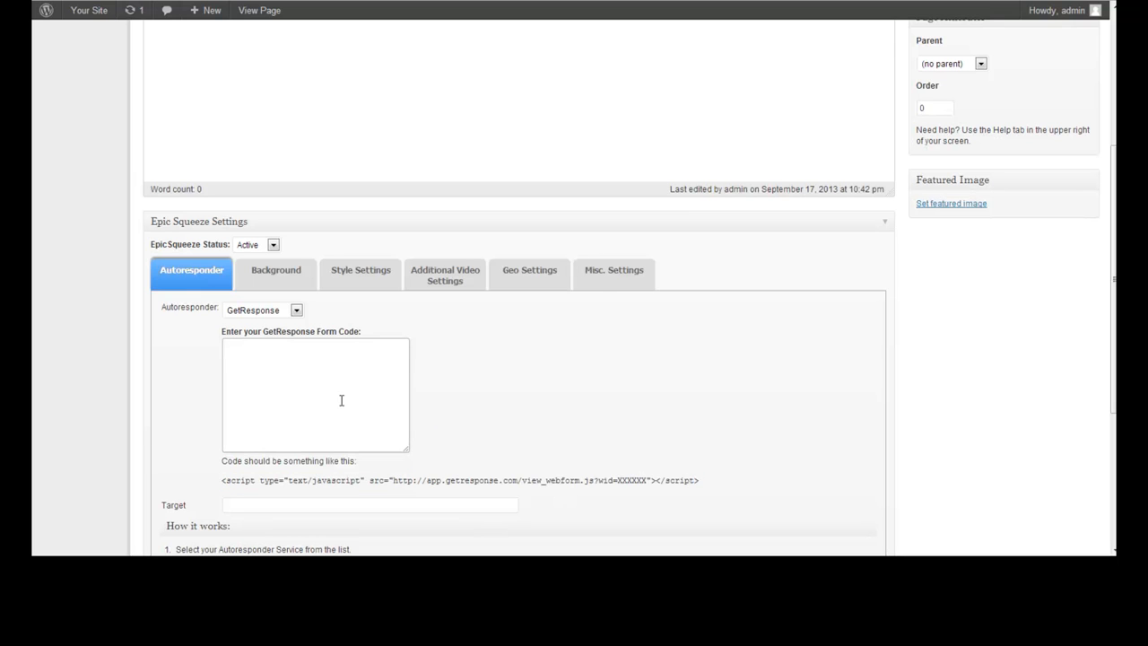
{"action": "key", "text": "ctrl+v"}
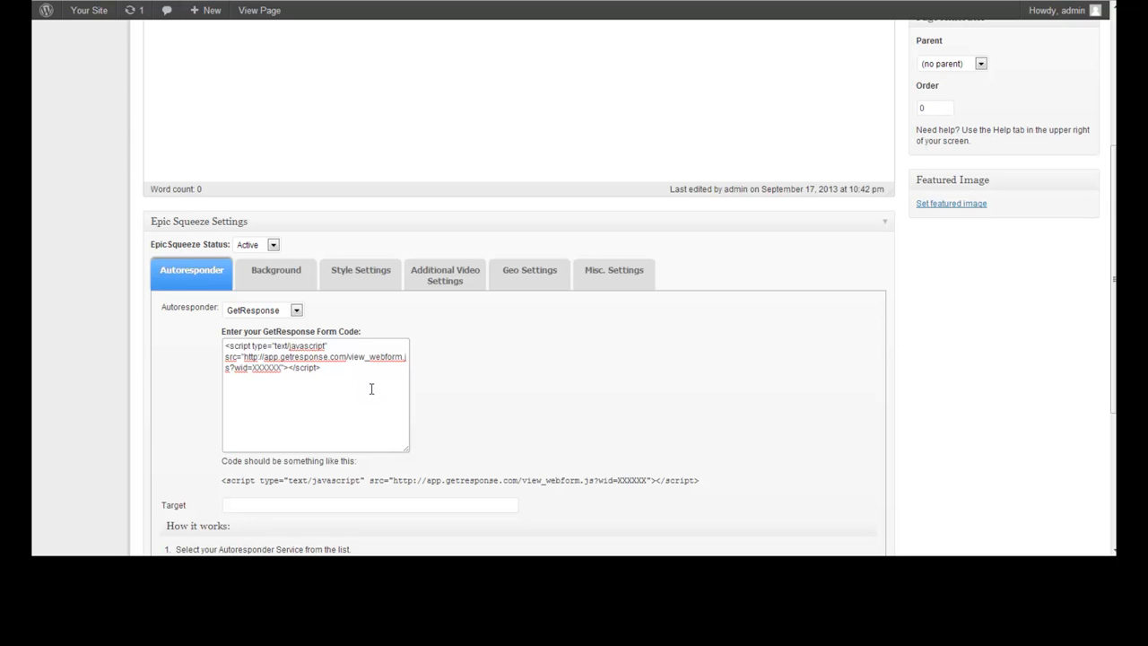
{"action": "mouse_move", "coordinate": [356, 383]}
{"action": "left_mouse_down"}
{"action": "mouse_move", "coordinate": [234, 361]}
{"action": "mouse_move", "coordinate": [360, 397]}
{"action": "left_mouse_up"}
{"action": "left_click_drag", "start_coordinate": [252, 368], "coordinate": [283, 367]}
{"action": "left_click", "coordinate": [324, 375]}
{"action": "left_click", "coordinate": [243, 506]}
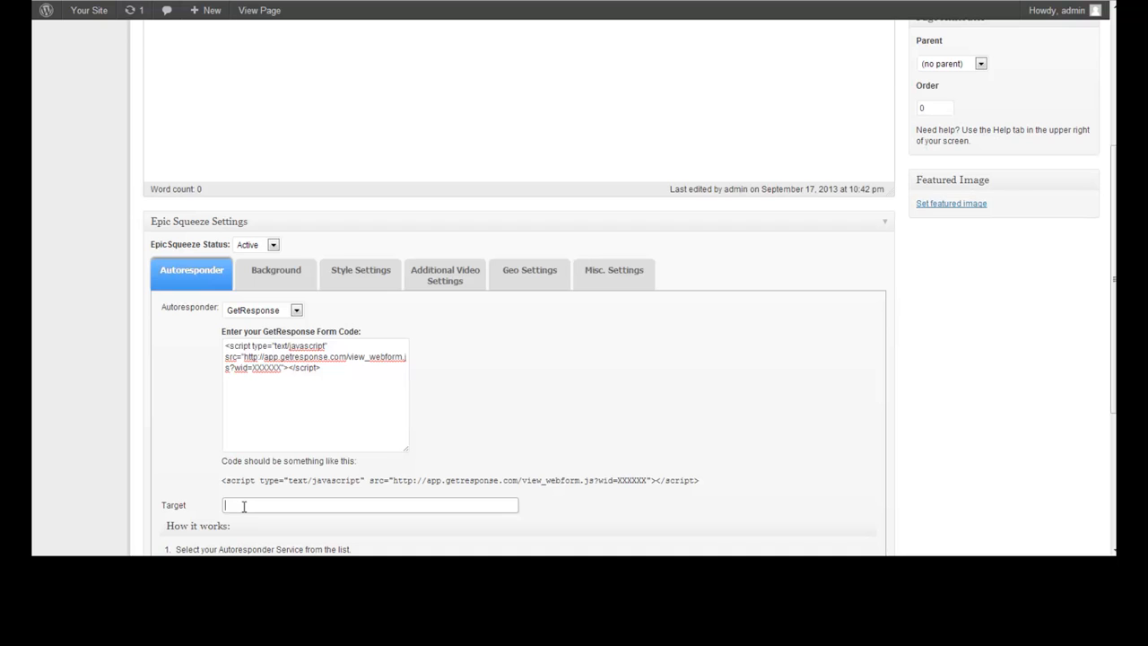
{"action": "type", "text": "http://google.com"}
{"action": "scroll", "coordinate": [611, 517], "scroll_direction": "up", "scroll_amount": 1}
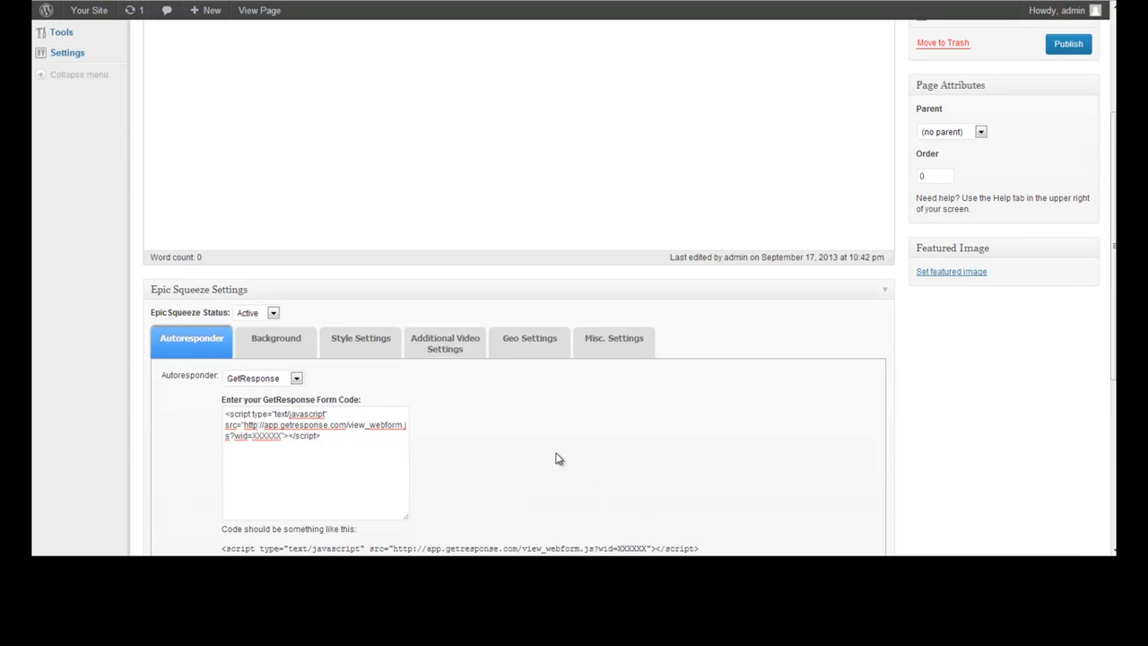
{"action": "left_click", "coordinate": [745, 445]}
- Search the squeeze page's background images for the keyword "beach"
{"action": "left_click", "coordinate": [275, 341]}
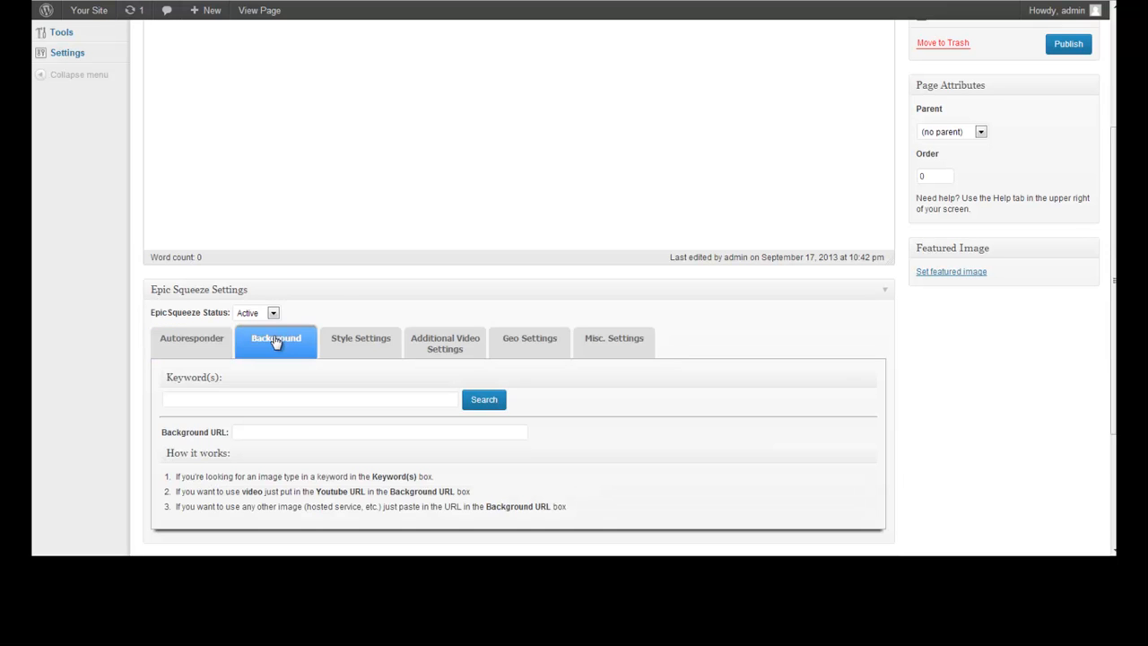
{"action": "scroll", "coordinate": [332, 292], "scroll_direction": "down", "scroll_amount": 1}
{"action": "left_click", "coordinate": [328, 331]}
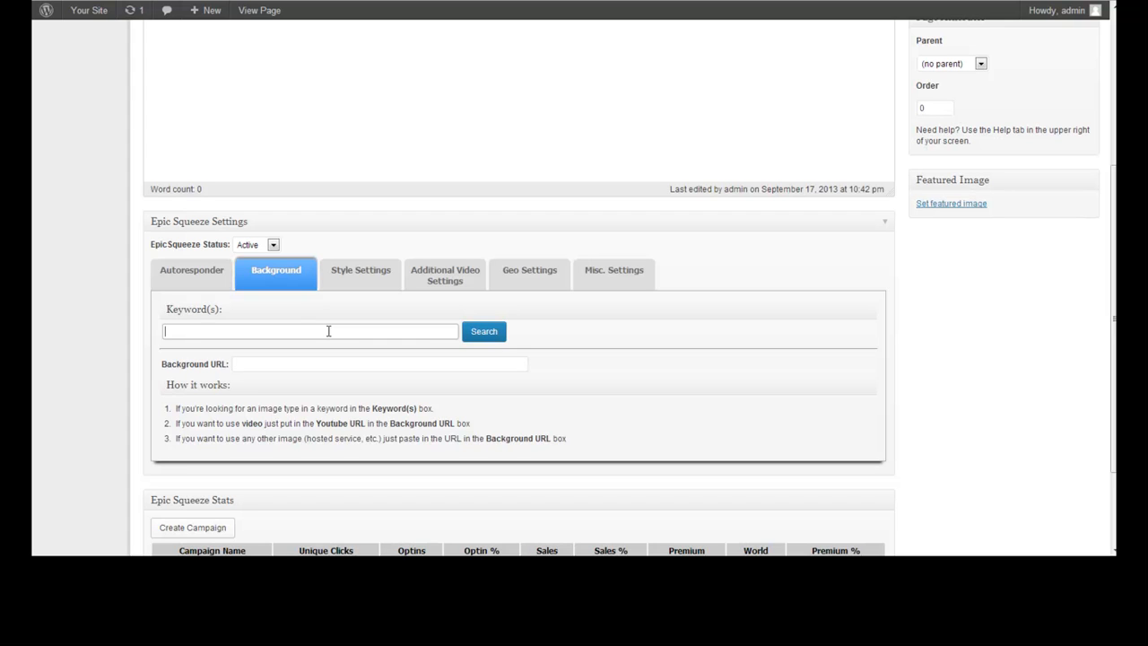
{"action": "type", "text": "beach"}
{"action": "left_click", "coordinate": [491, 333]}
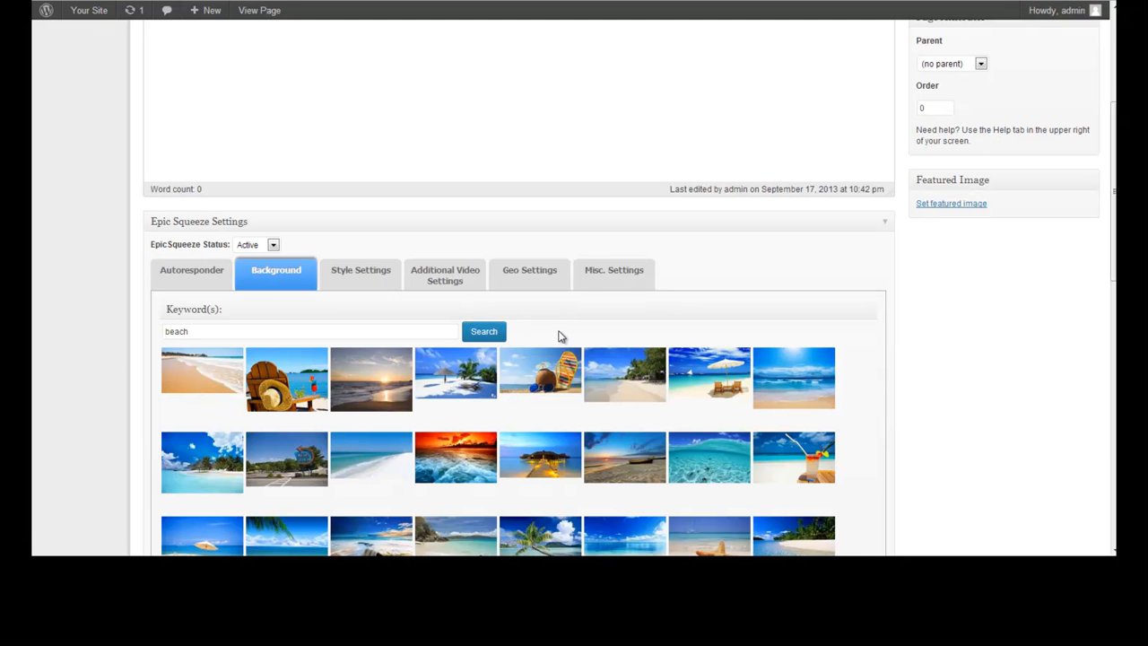
- Browse the beach images and pick the one with two chairs under a white umbrella as the page background
{"action": "scroll", "coordinate": [598, 315], "scroll_direction": "down", "scroll_amount": 1}
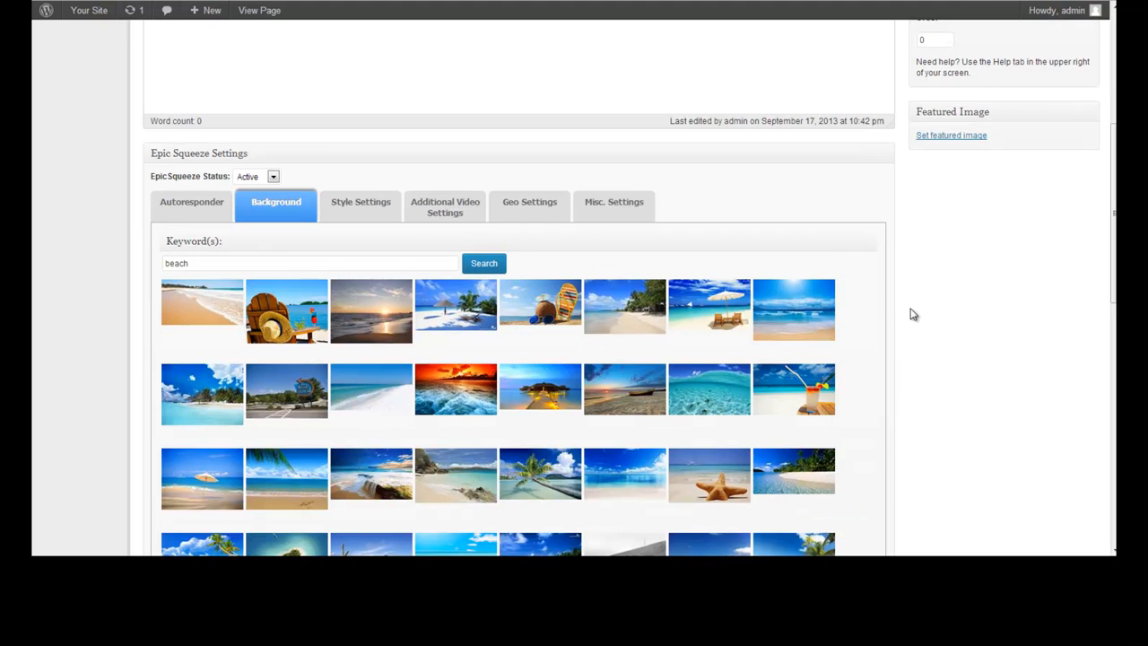
{"action": "scroll", "coordinate": [911, 314], "scroll_direction": "down", "scroll_amount": 1}
{"action": "scroll", "coordinate": [913, 314], "scroll_direction": "down", "scroll_amount": 1}
{"action": "scroll", "coordinate": [912, 314], "scroll_direction": "up", "scroll_amount": 2}
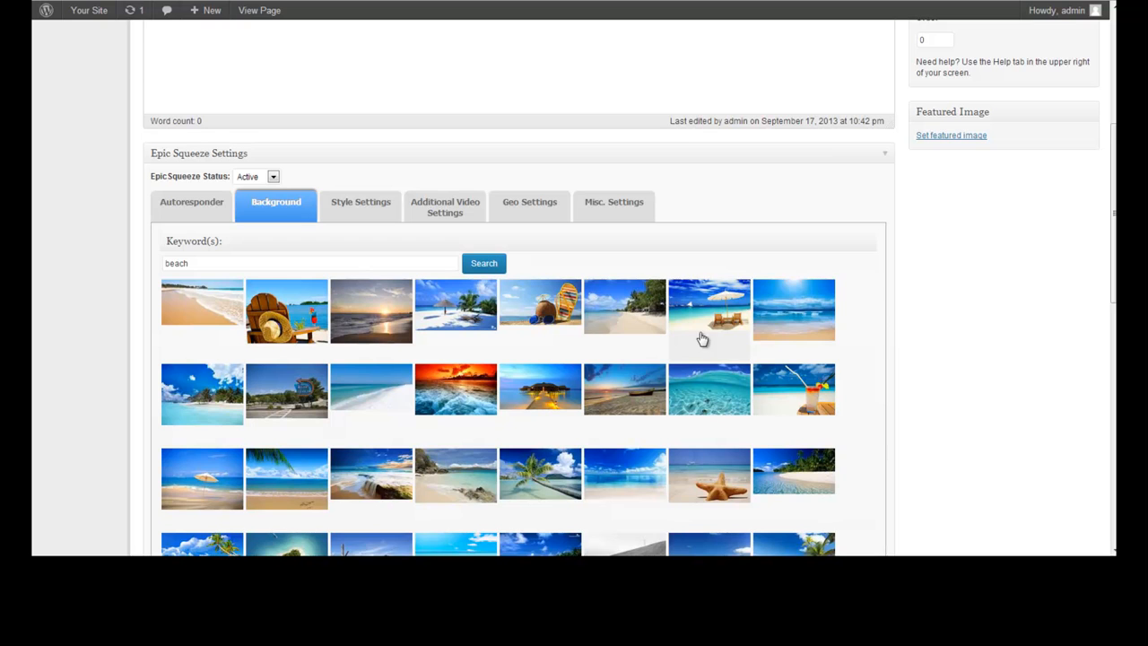
{"action": "left_click", "coordinate": [718, 309]}
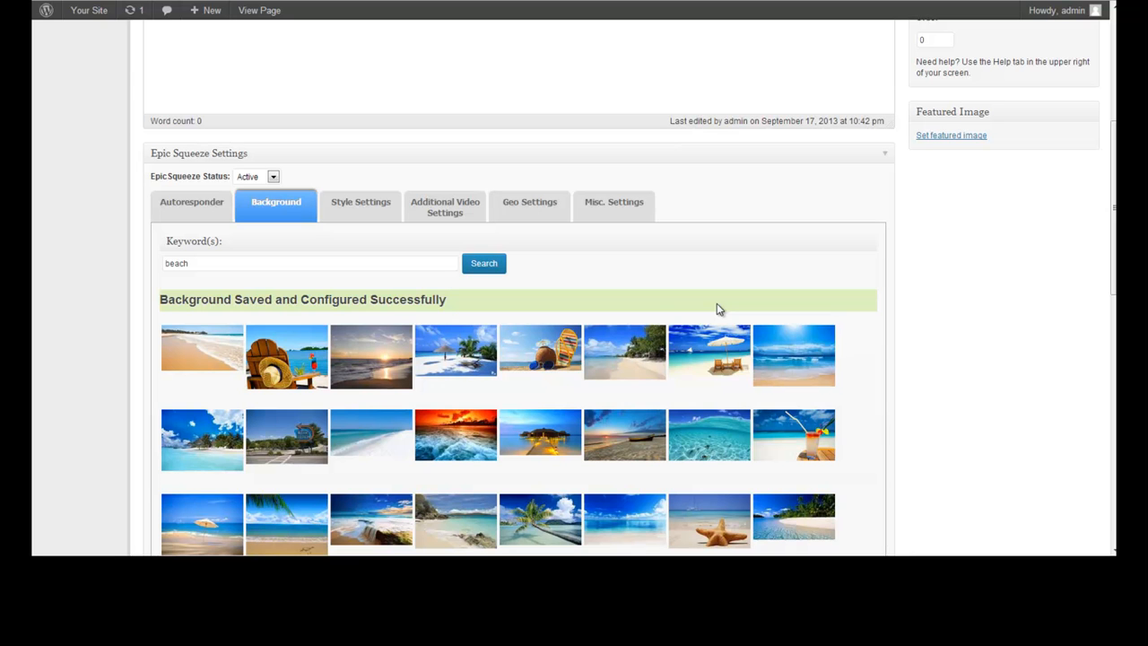
- Check the generated Background URL below the images and publish Squeeze Page 1
{"action": "scroll", "coordinate": [717, 303], "scroll_direction": "down", "scroll_amount": 7}
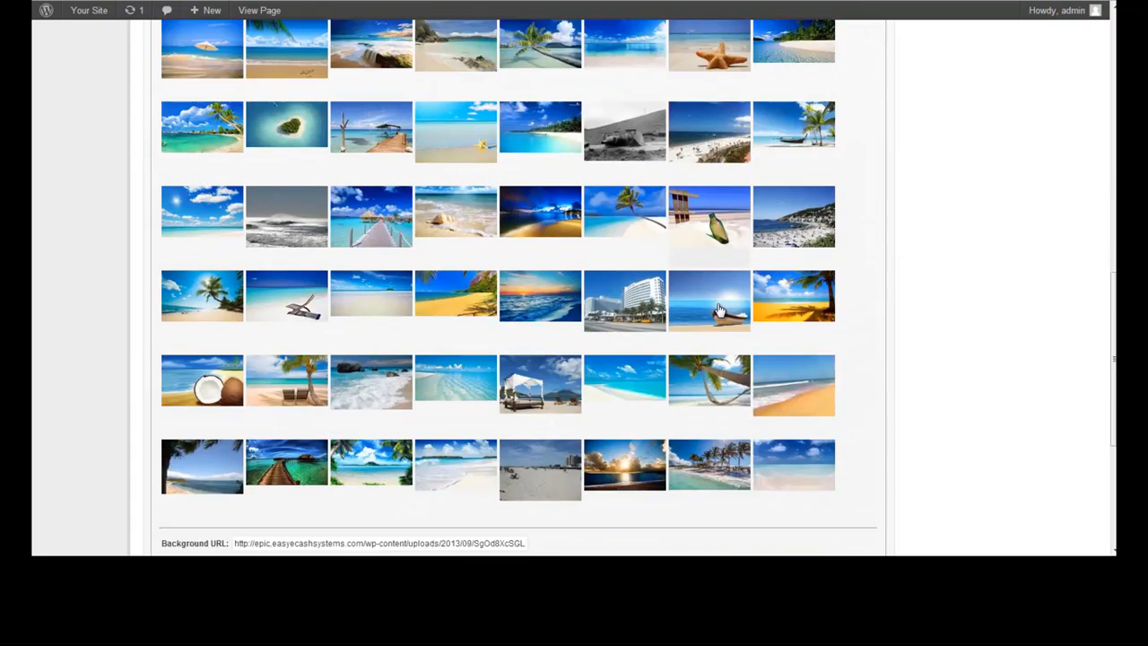
{"action": "scroll", "coordinate": [718, 307], "scroll_direction": "up", "scroll_amount": 12}
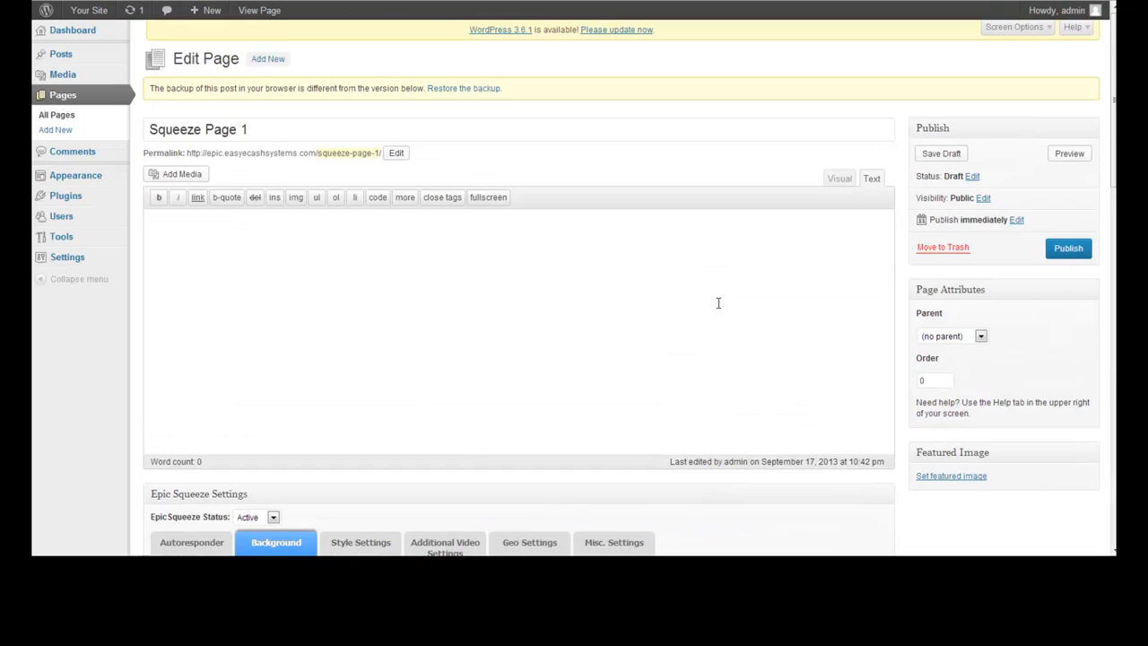
{"action": "left_click", "coordinate": [1072, 253]}
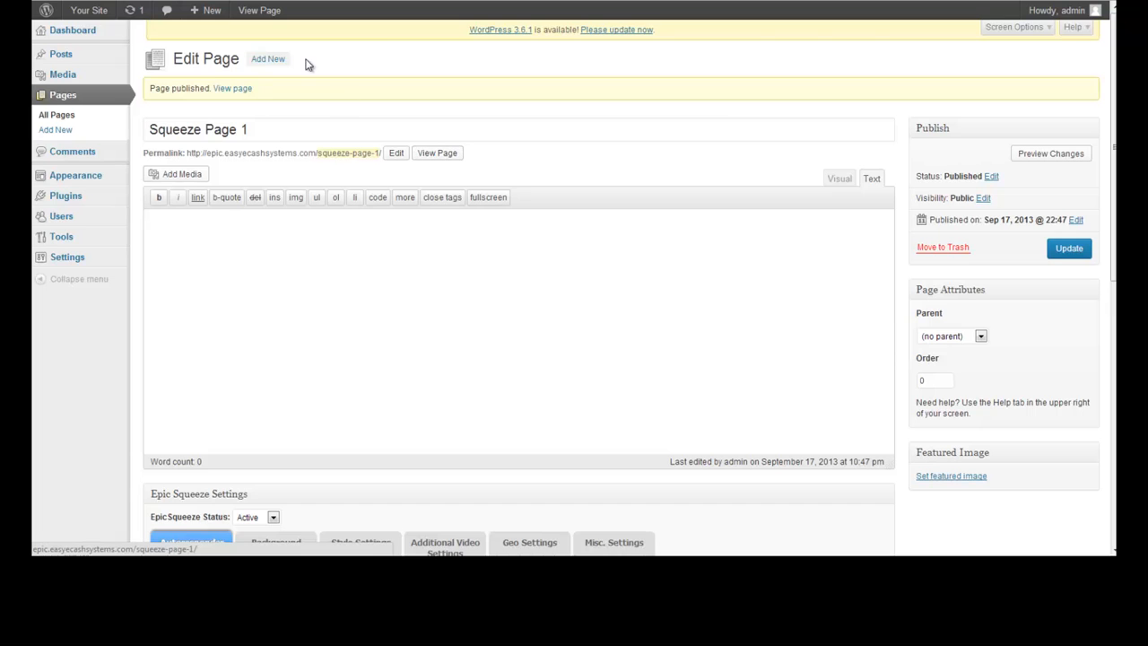
{"action": "left_click", "coordinate": [291, 2]}
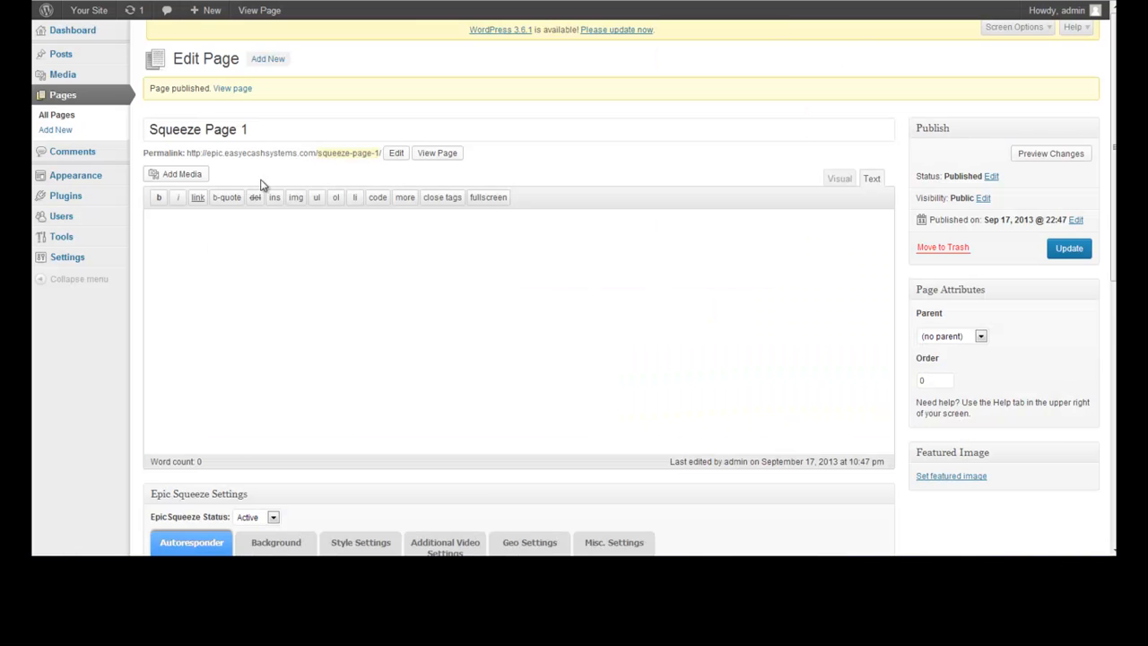
- Check the saved Background URL in the published page's Epic Squeeze background settings
{"action": "scroll", "coordinate": [338, 243], "scroll_direction": "down", "scroll_amount": 2}
{"action": "scroll", "coordinate": [338, 243], "scroll_direction": "down", "scroll_amount": 3}
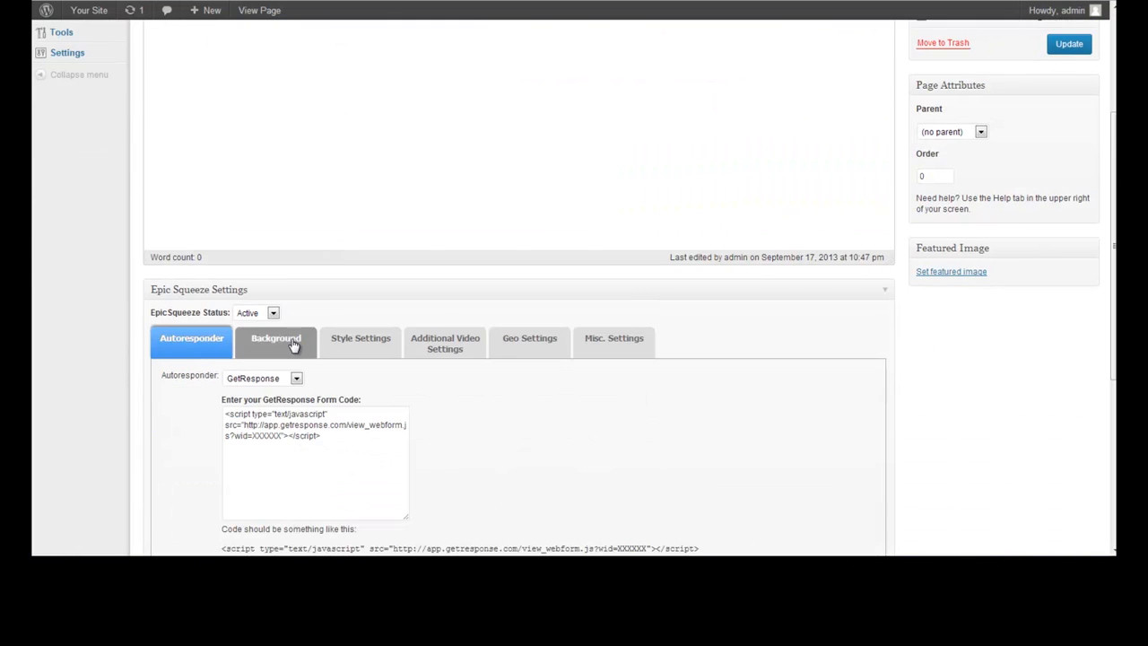
{"action": "left_click", "coordinate": [296, 340]}
{"action": "scroll", "coordinate": [324, 327], "scroll_direction": "down", "scroll_amount": 1}
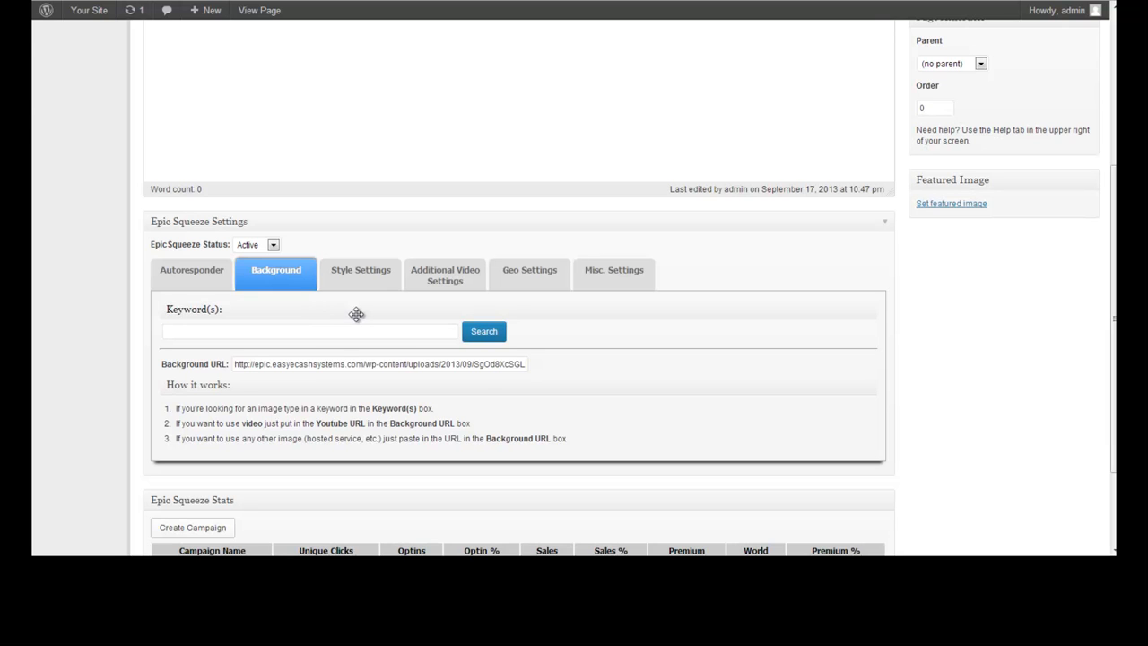
- Write the page content "Learn this FREE method to make $3,654.50 PER DAY on<br/> COMPLETE AUTOPILOT!!" and update the page
{"action": "scroll", "coordinate": [359, 340], "scroll_direction": "up", "scroll_amount": 2}
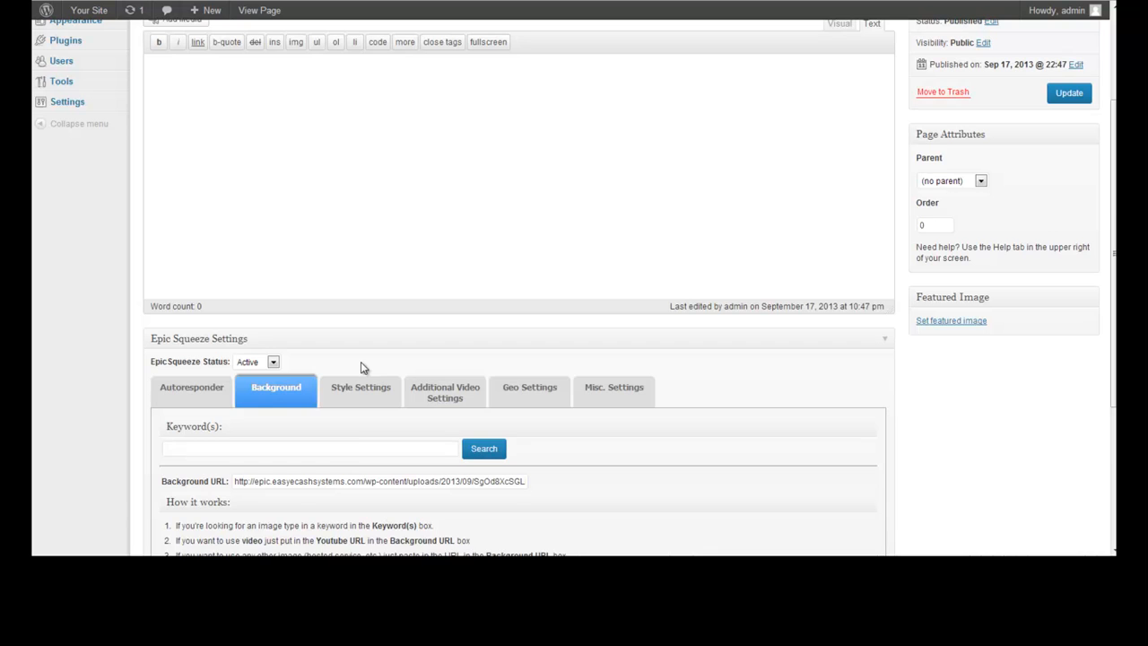
{"action": "scroll", "coordinate": [363, 368], "scroll_direction": "up", "scroll_amount": 1}
{"action": "left_click", "coordinate": [367, 212]}
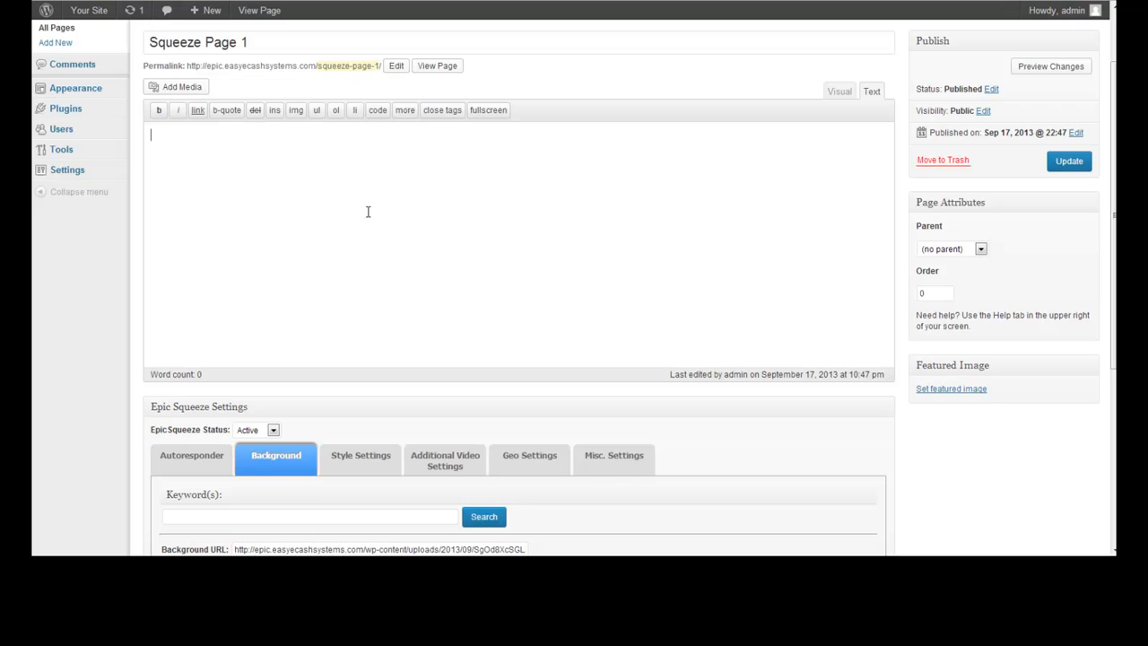
{"action": "type", "text": "Learn this FREE method to make $3"}
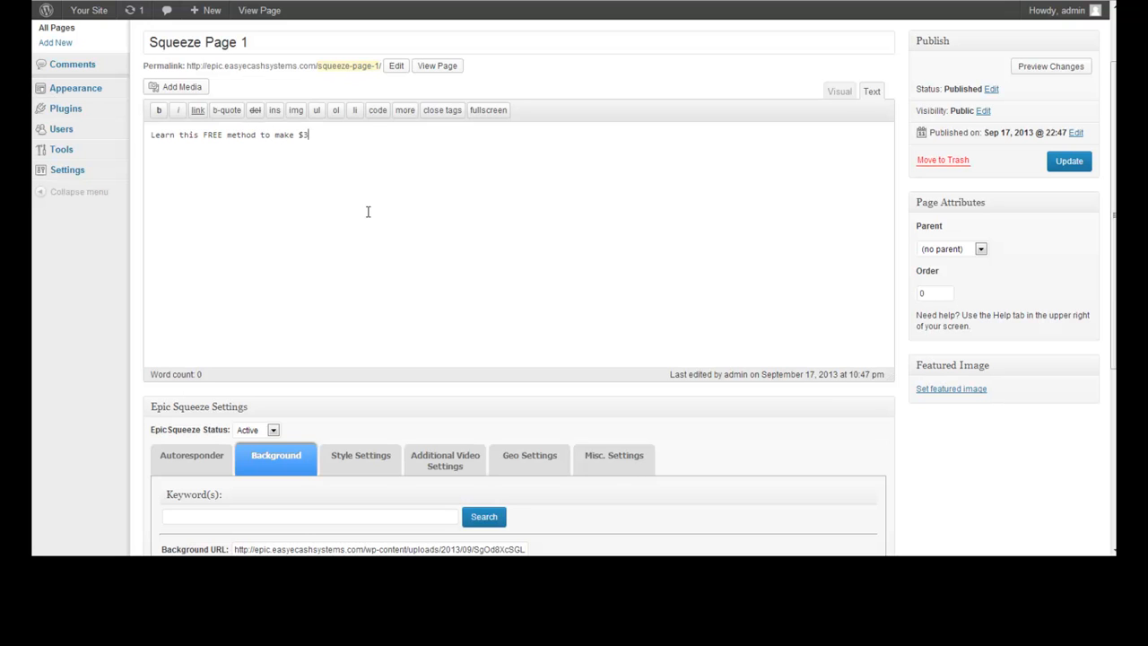
{"action": "type", "text": ",654.50 PER DAY on COMPLETE AUTOPILOT!!"}
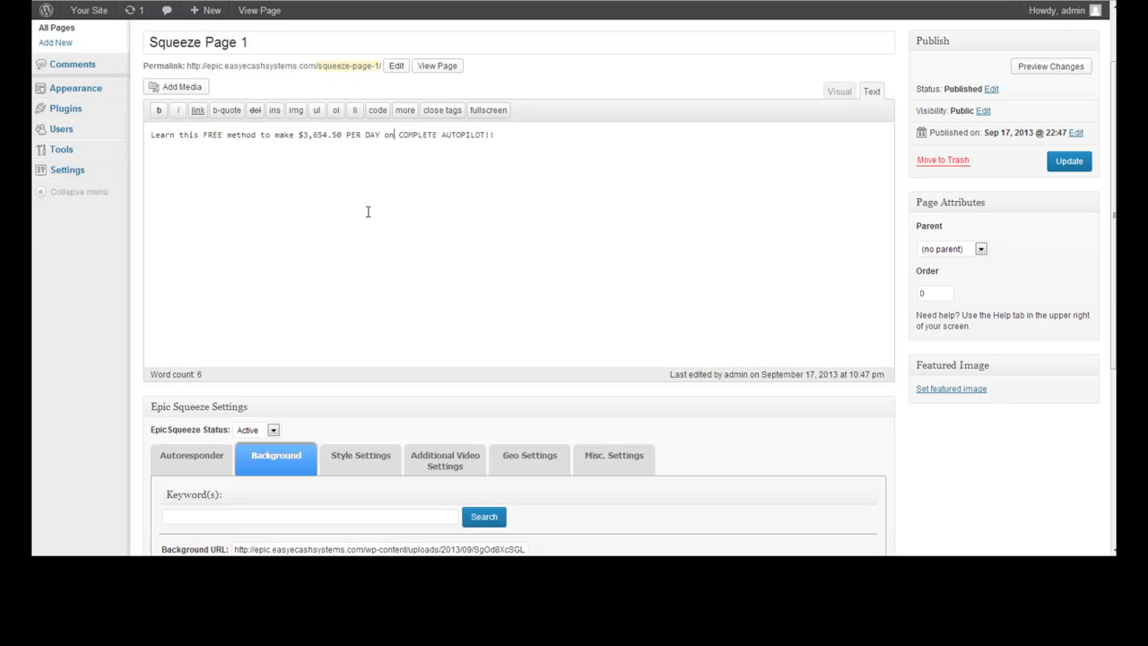
{"action": "type", "text": "<br/>"}
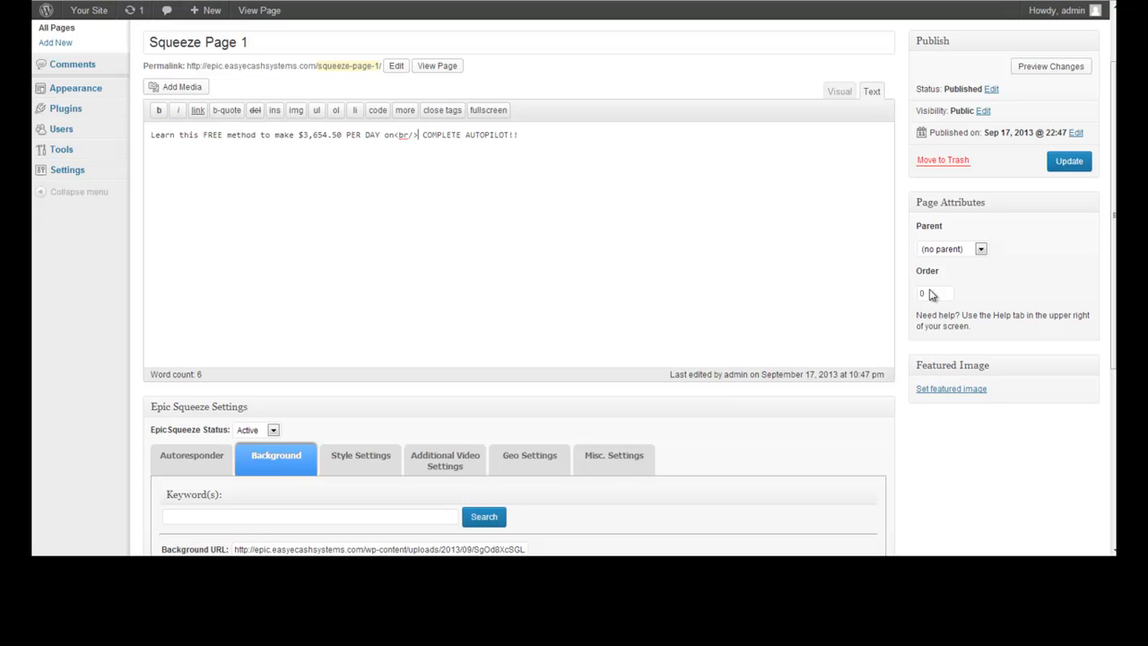
{"action": "left_click", "coordinate": [1077, 163]}
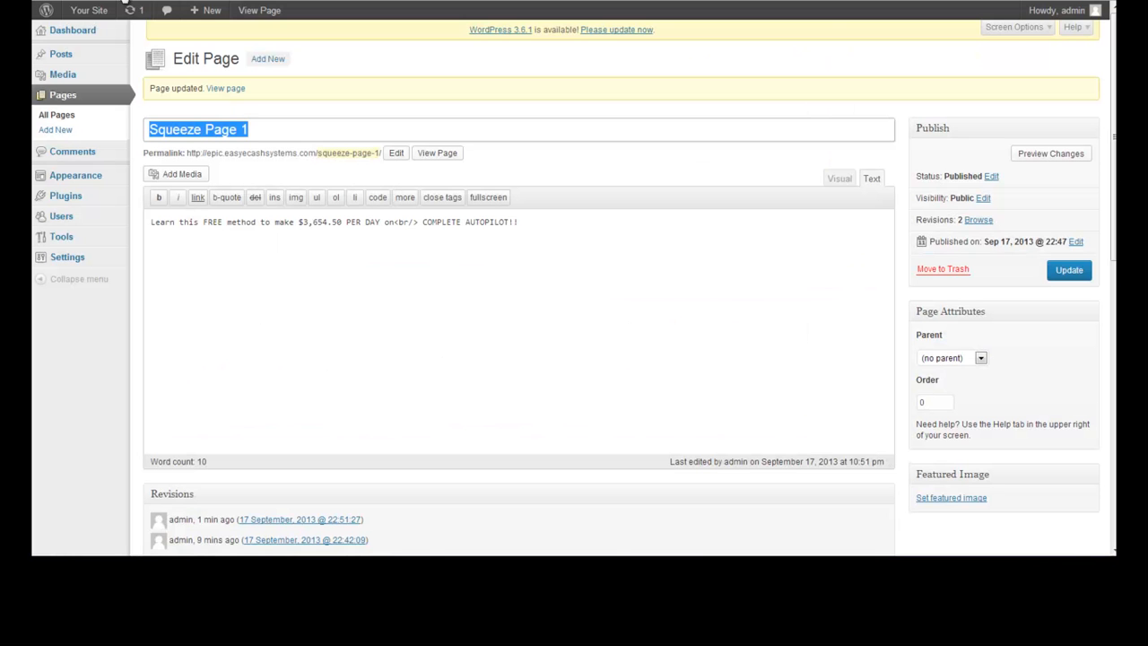
- Switch the page content to the visual editor and make both headline lines bold
{"action": "left_click", "coordinate": [842, 179]}
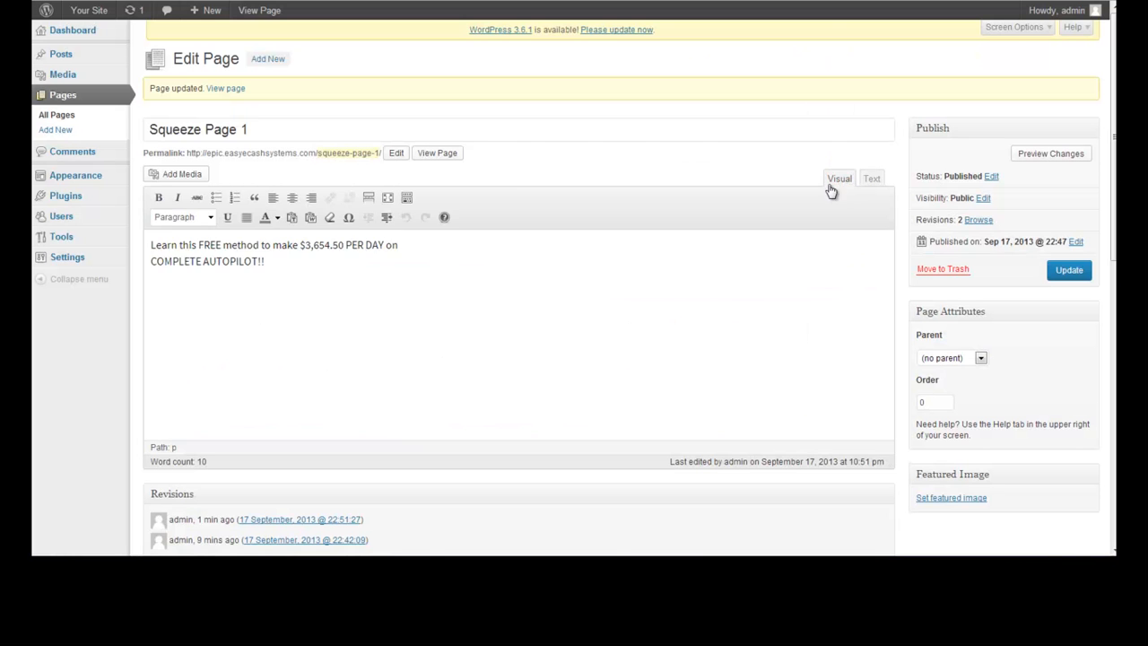
{"action": "left_click", "coordinate": [407, 198]}
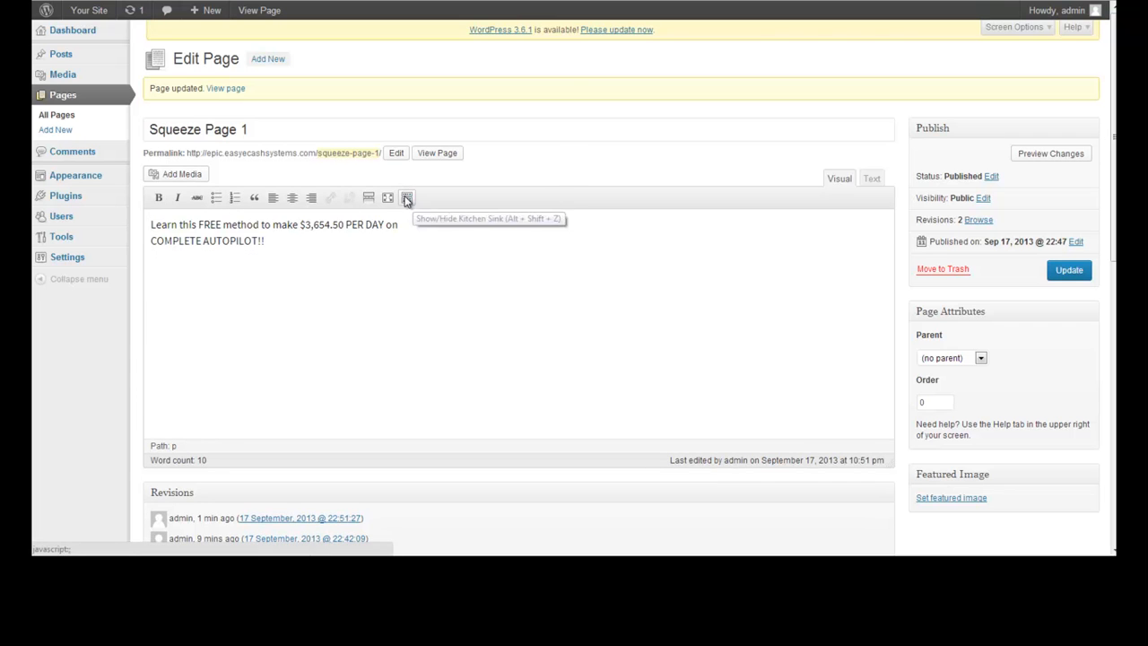
{"action": "left_click", "coordinate": [407, 197]}
{"action": "left_click_drag", "start_coordinate": [300, 261], "coordinate": [122, 261]}
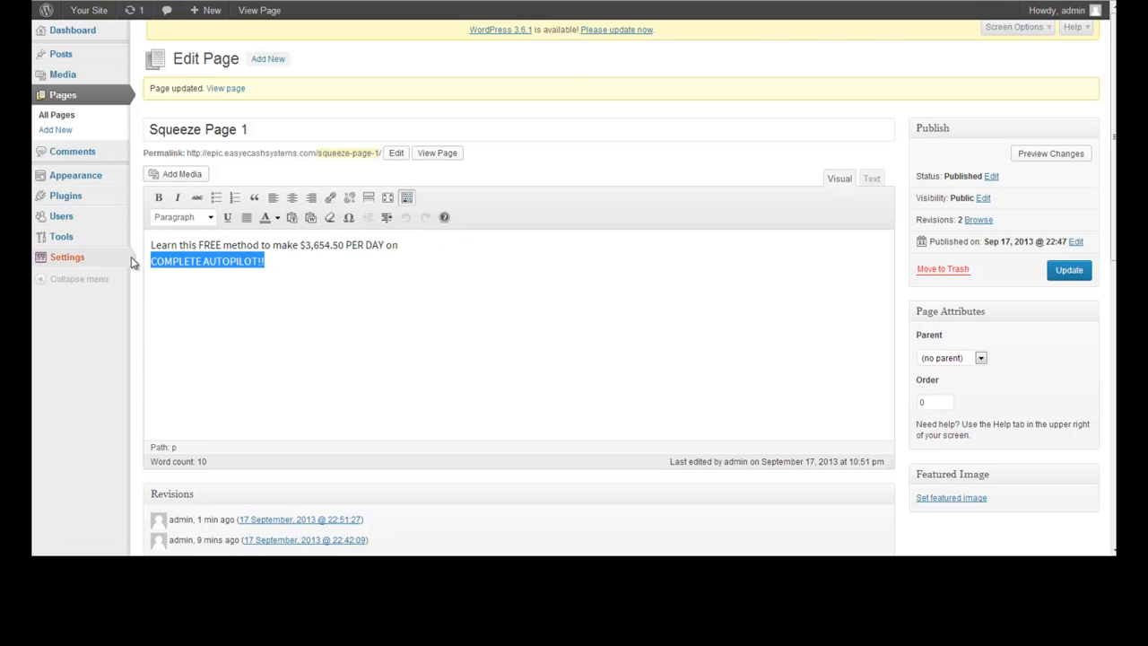
{"action": "left_click_drag", "start_coordinate": [292, 274], "coordinate": [136, 193]}
{"action": "left_click", "coordinate": [159, 197]}
- Colour the headline's second line red, shorten it to "COMPLETE AUTOPILOT!" and update the page
{"action": "left_click_drag", "start_coordinate": [283, 267], "coordinate": [148, 266]}
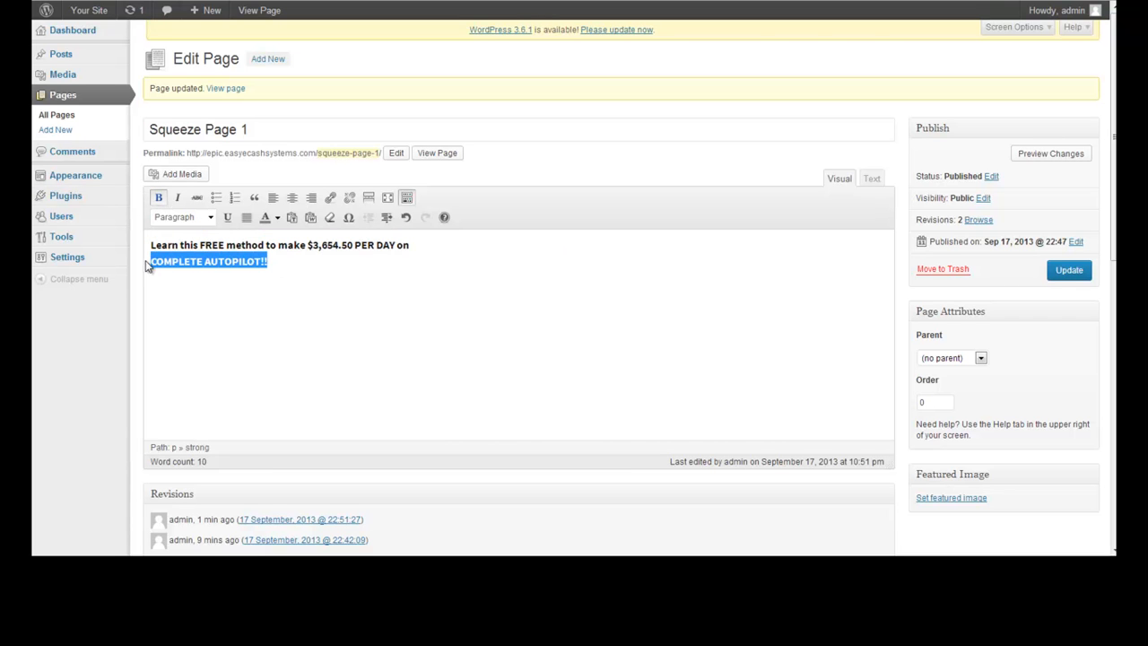
{"action": "left_click", "coordinate": [278, 218]}
{"action": "left_click", "coordinate": [265, 256]}
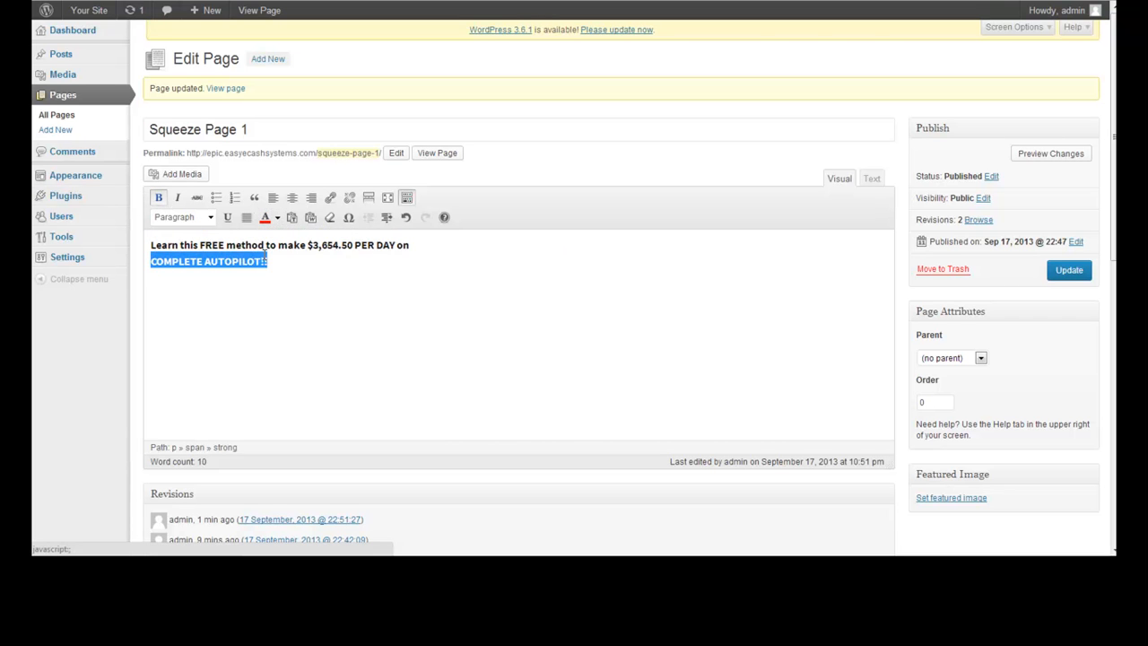
{"action": "left_click", "coordinate": [420, 296]}
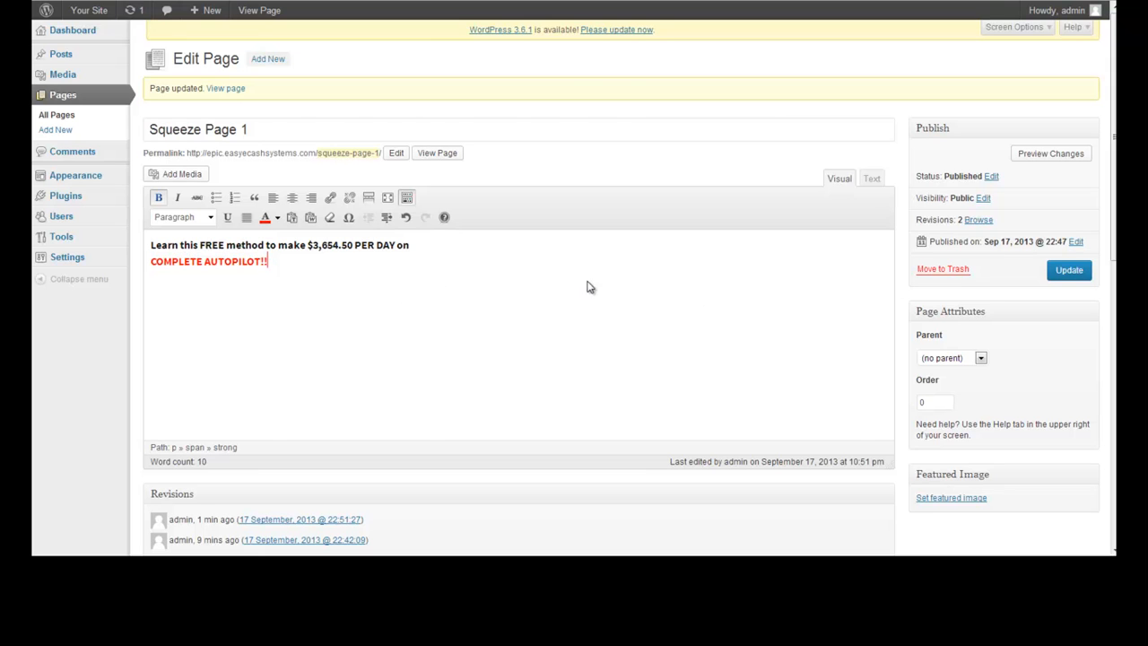
{"action": "key", "text": "BackSpace"}
{"action": "left_click", "coordinate": [1059, 273]}
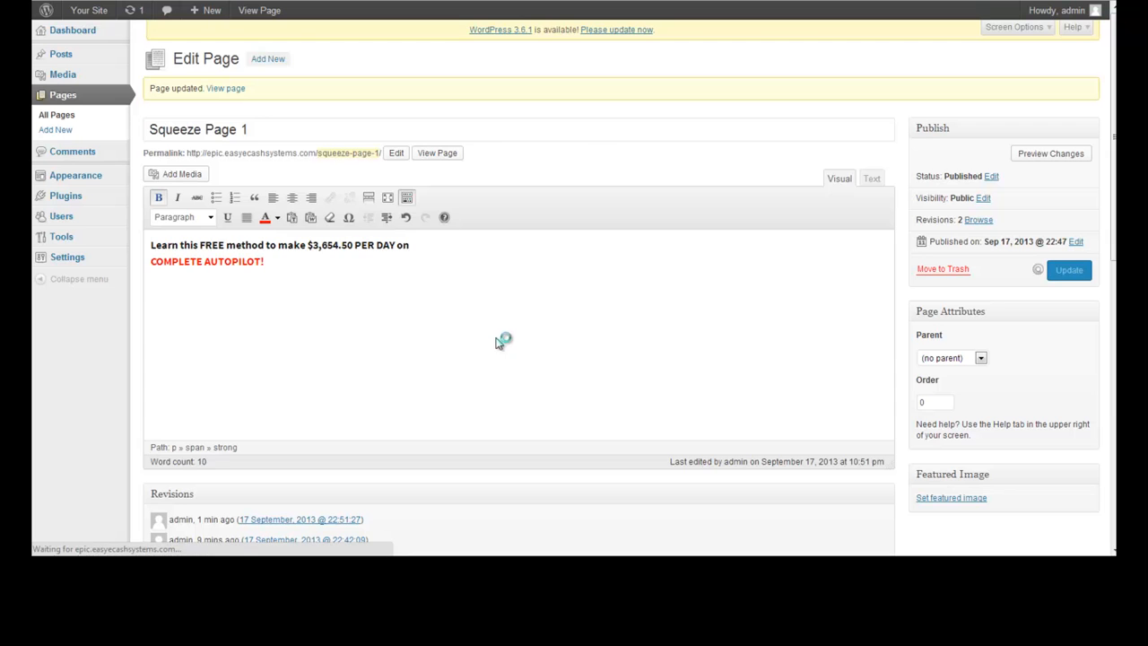
- Reload the live squeeze page to check the headline's formatting, then return to the page editor
{"action": "key", "text": "ctrl+Tab"}
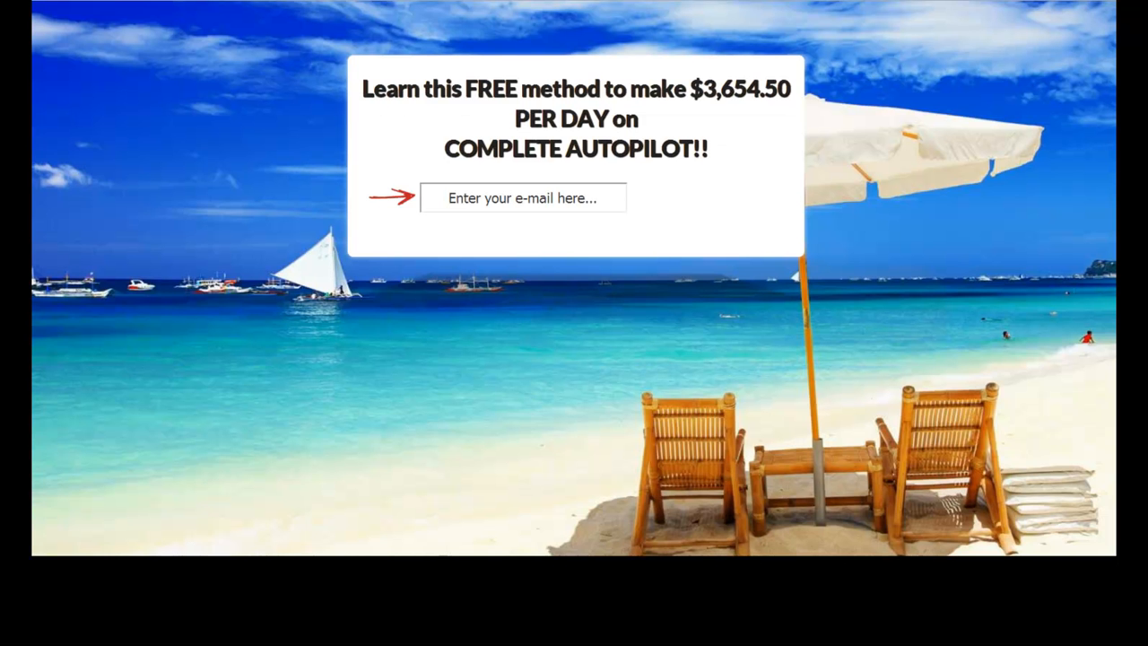
{"action": "key", "text": "F5"}
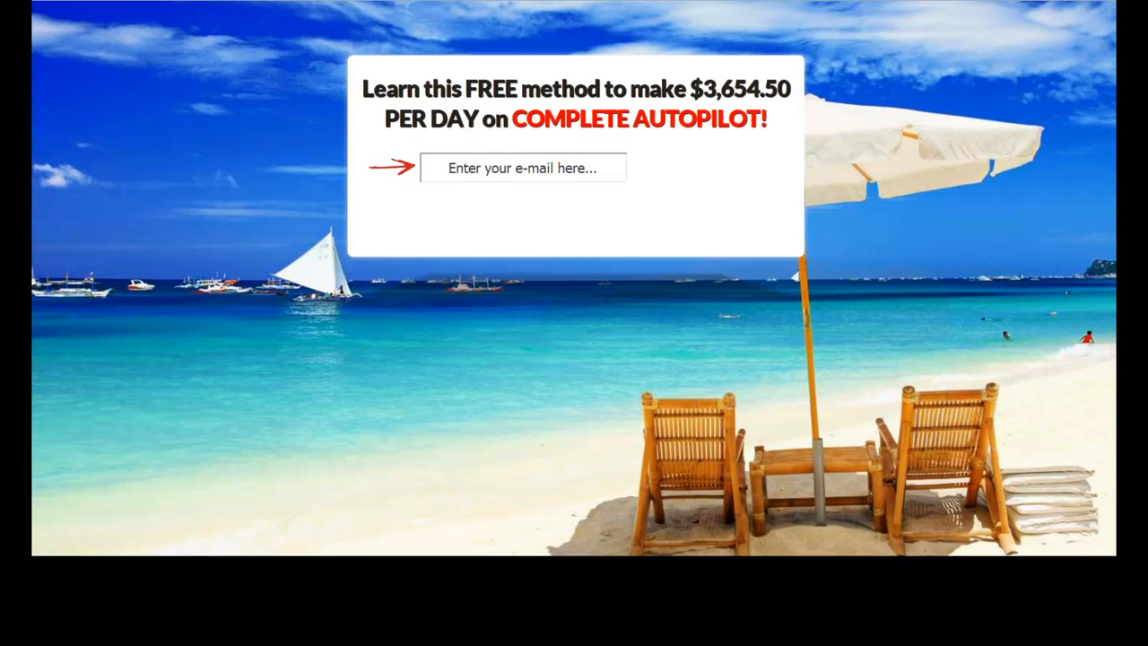
{"action": "key", "text": "ctrl+Tab"}
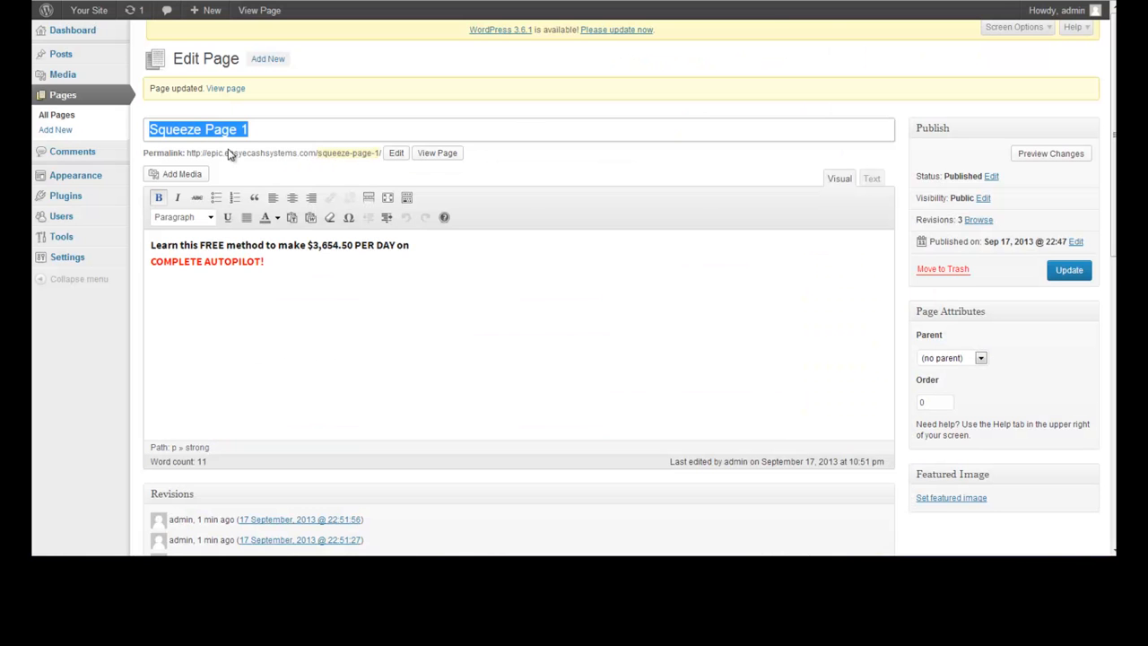
- Add <br/> at the end of the headline's first line in the HTML source and update the page
{"action": "left_click", "coordinate": [872, 178]}
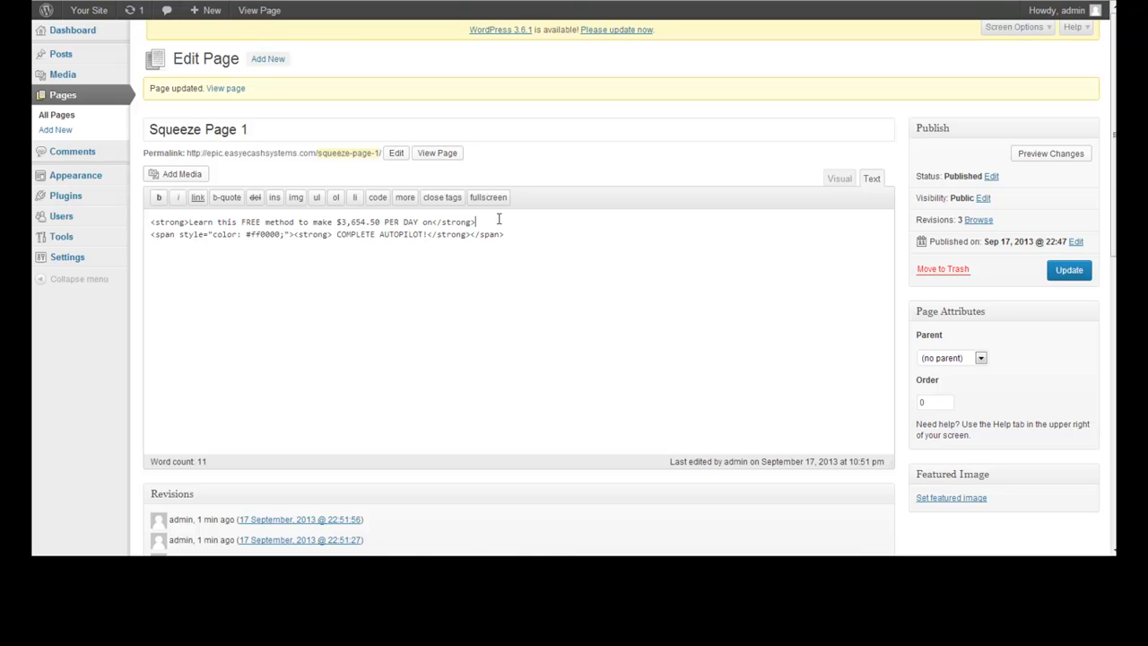
{"action": "type", "text": "<br/>"}
{"action": "left_click", "coordinate": [1069, 273]}
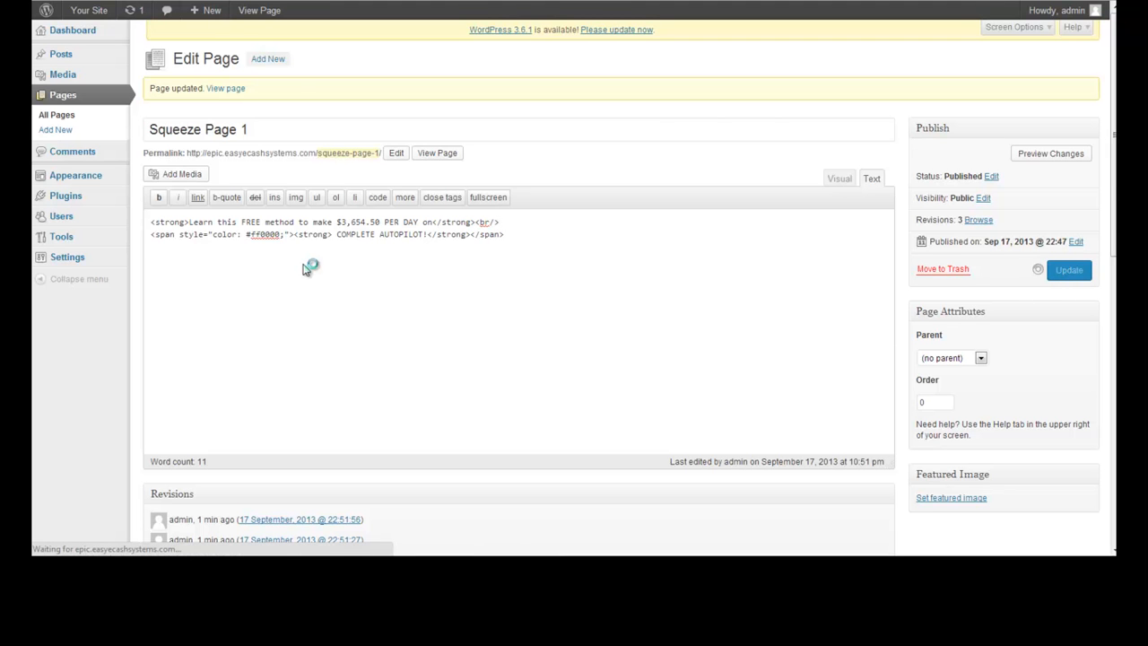
- Refresh the live squeeze page to check the headline's line break and go back to editing
{"action": "left_click", "coordinate": [226, 88]}
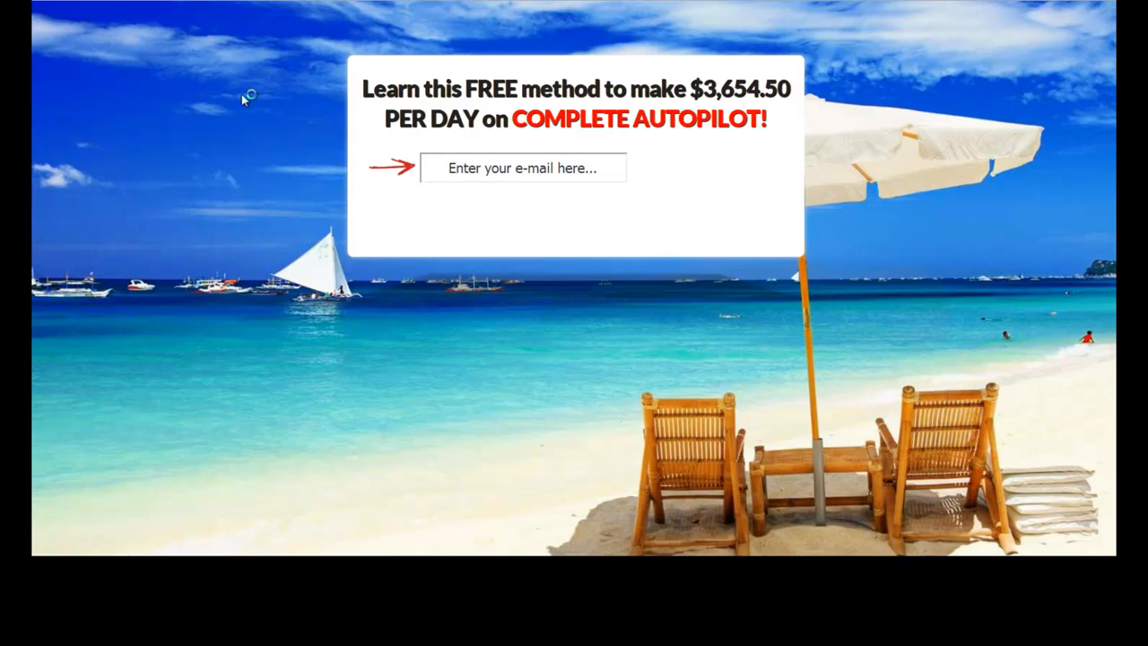
{"action": "key", "text": "F5"}
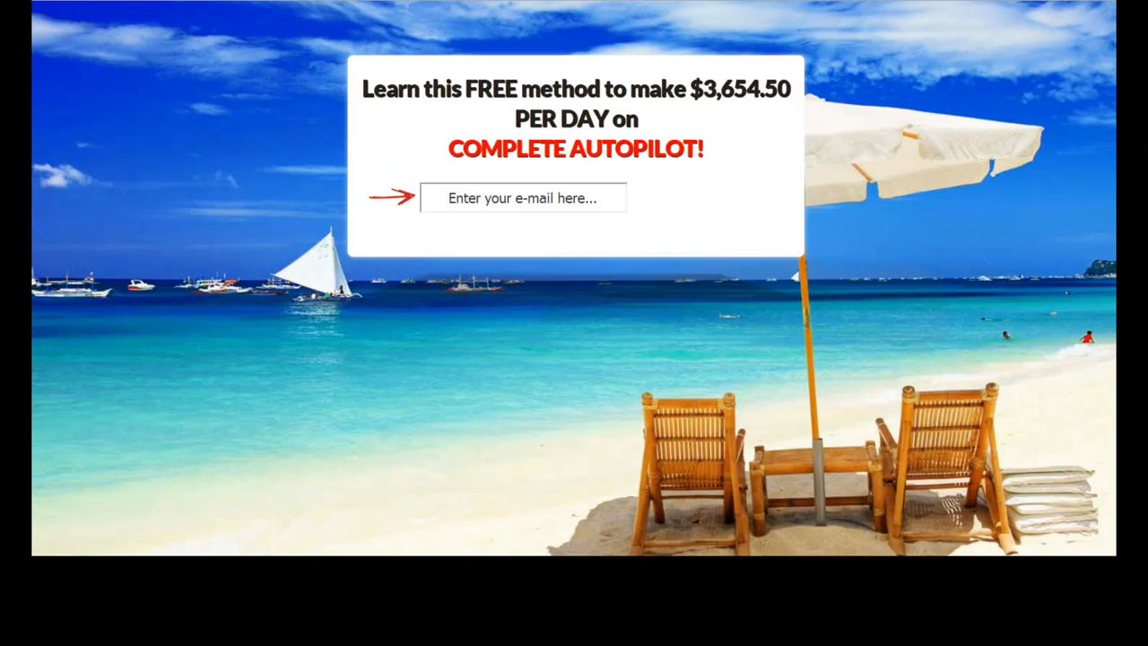
{"action": "left_click", "coordinate": [121, 0]}
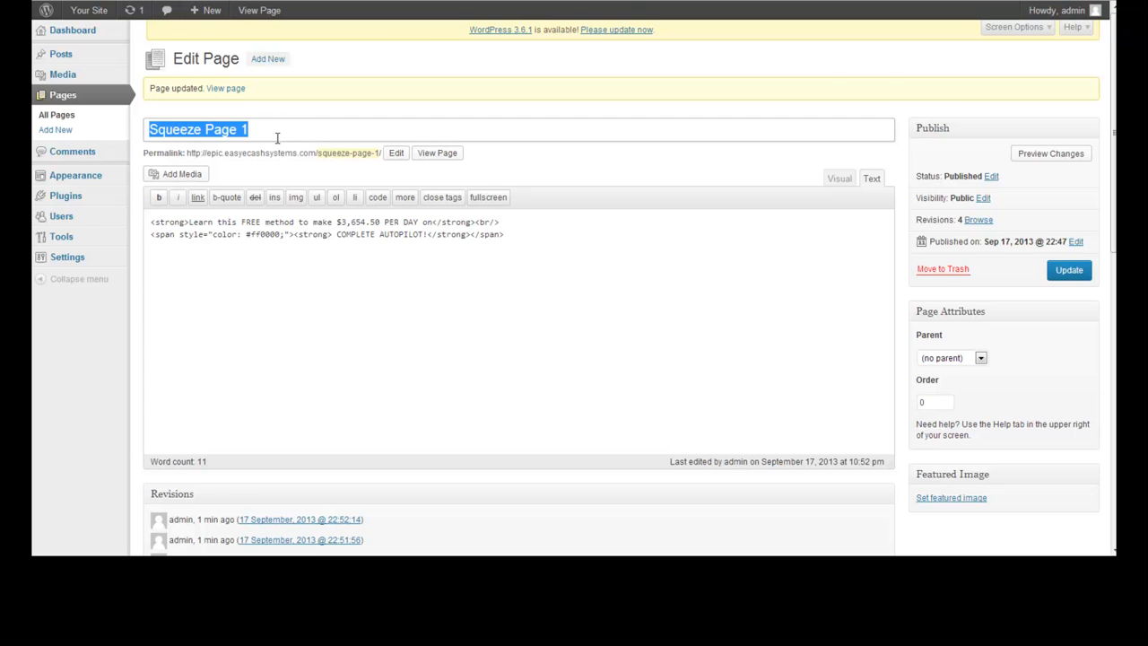
- Open the Epic Squeeze style settings and look through the Layout Style options
{"action": "scroll", "coordinate": [277, 135], "scroll_direction": "down", "scroll_amount": 2}
{"action": "scroll", "coordinate": [354, 174], "scroll_direction": "down", "scroll_amount": 3}
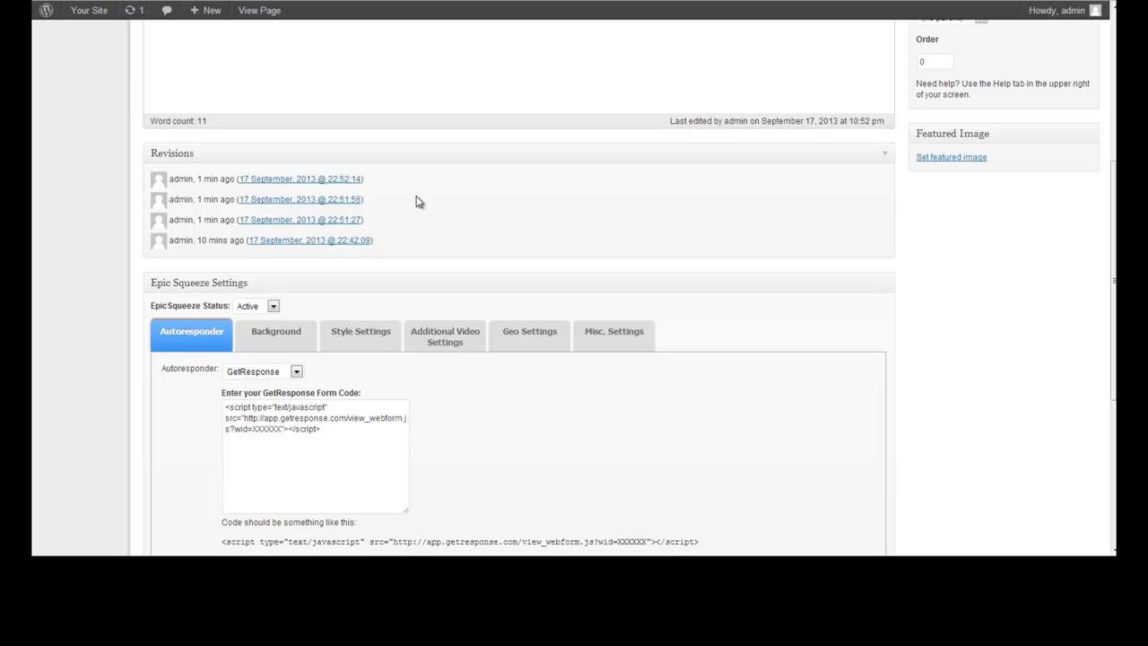
{"action": "scroll", "coordinate": [417, 203], "scroll_direction": "down", "scroll_amount": 1}
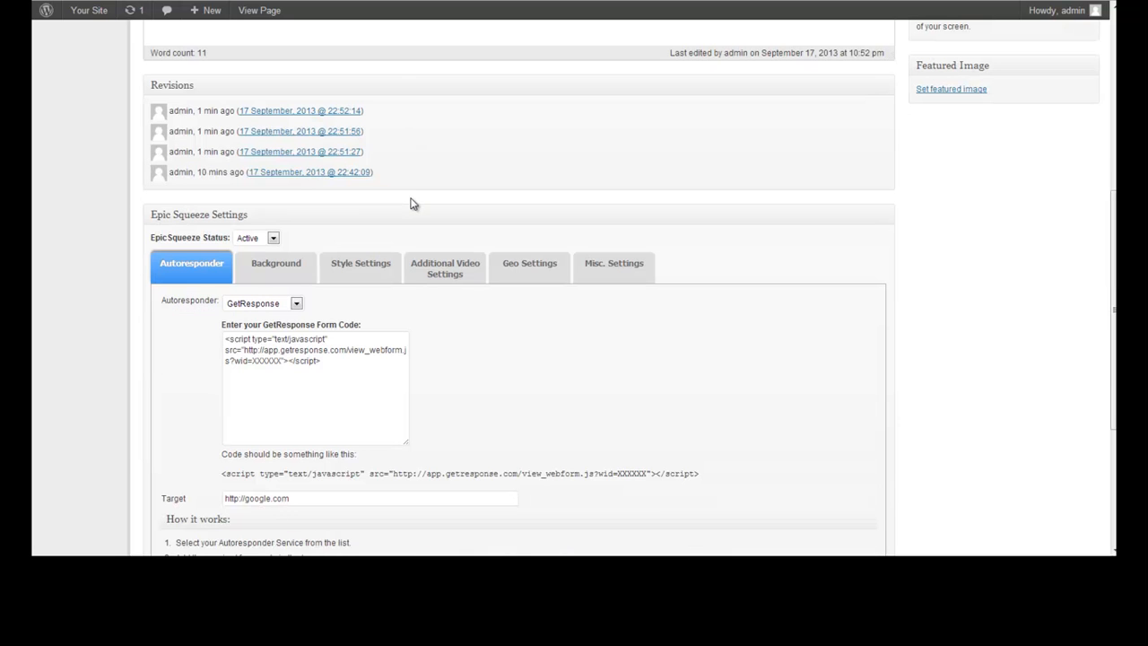
{"action": "left_click", "coordinate": [365, 276]}
{"action": "scroll", "coordinate": [359, 269], "scroll_direction": "down", "scroll_amount": 1}
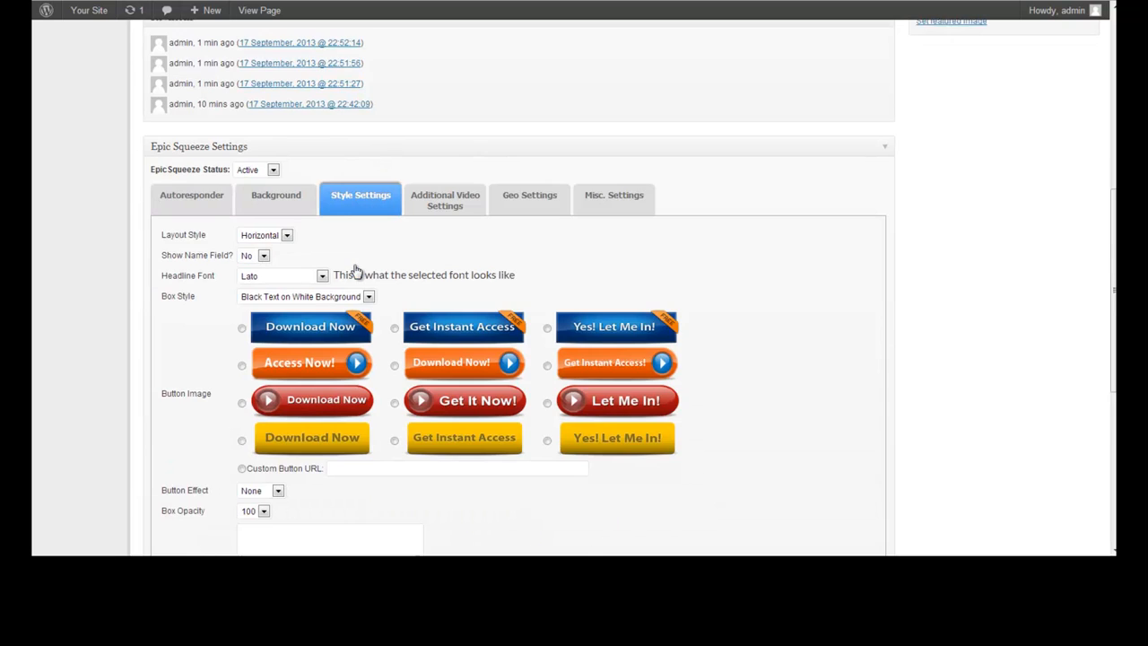
{"action": "left_click", "coordinate": [287, 235]}
{"action": "left_click", "coordinate": [287, 235]}
- Set Show Name Field to Yes, update the page and view it live
{"action": "left_click", "coordinate": [265, 257]}
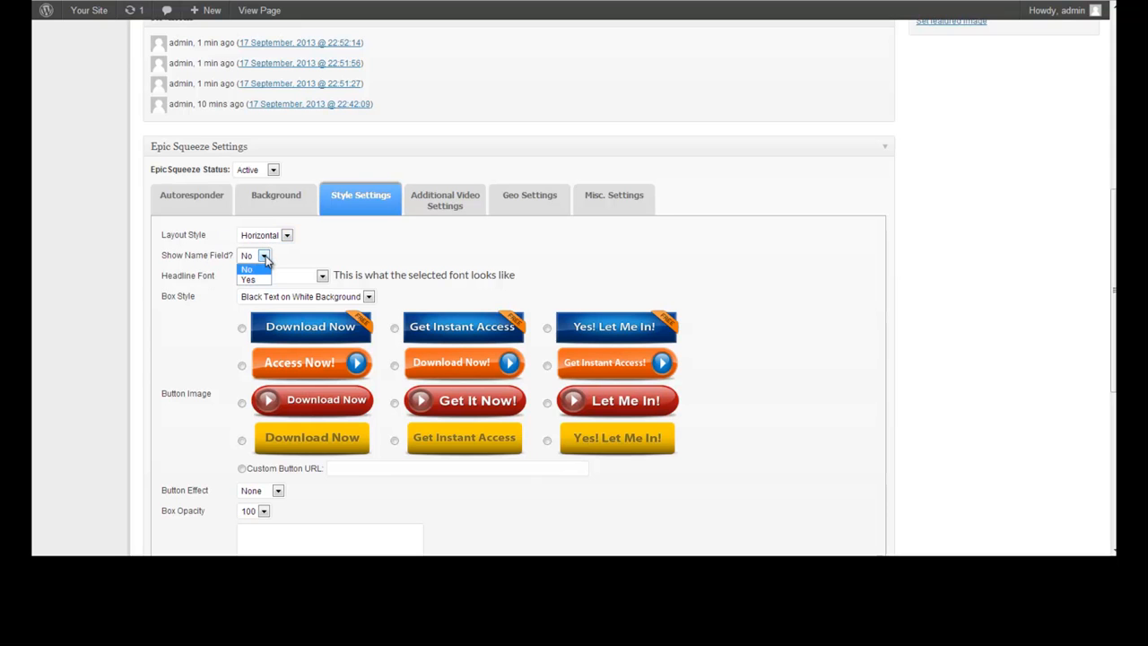
{"action": "left_click", "coordinate": [264, 256]}
{"action": "left_click", "coordinate": [264, 257]}
{"action": "left_click", "coordinate": [260, 281]}
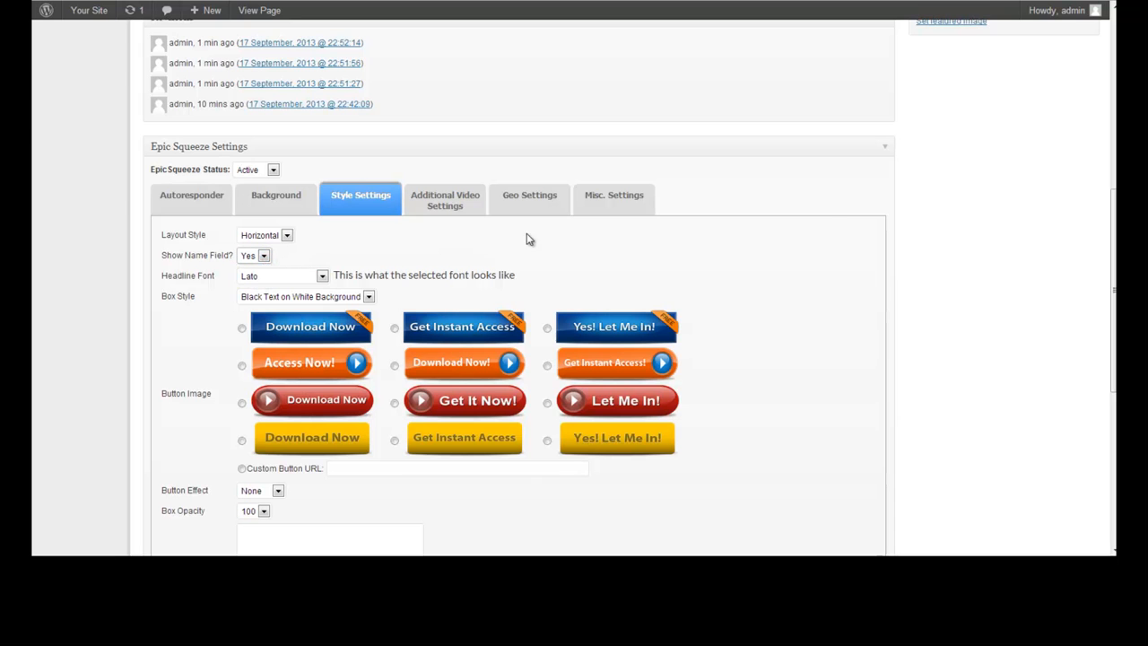
{"action": "scroll", "coordinate": [830, 213], "scroll_direction": "up", "scroll_amount": 5}
{"action": "left_click", "coordinate": [1075, 204]}
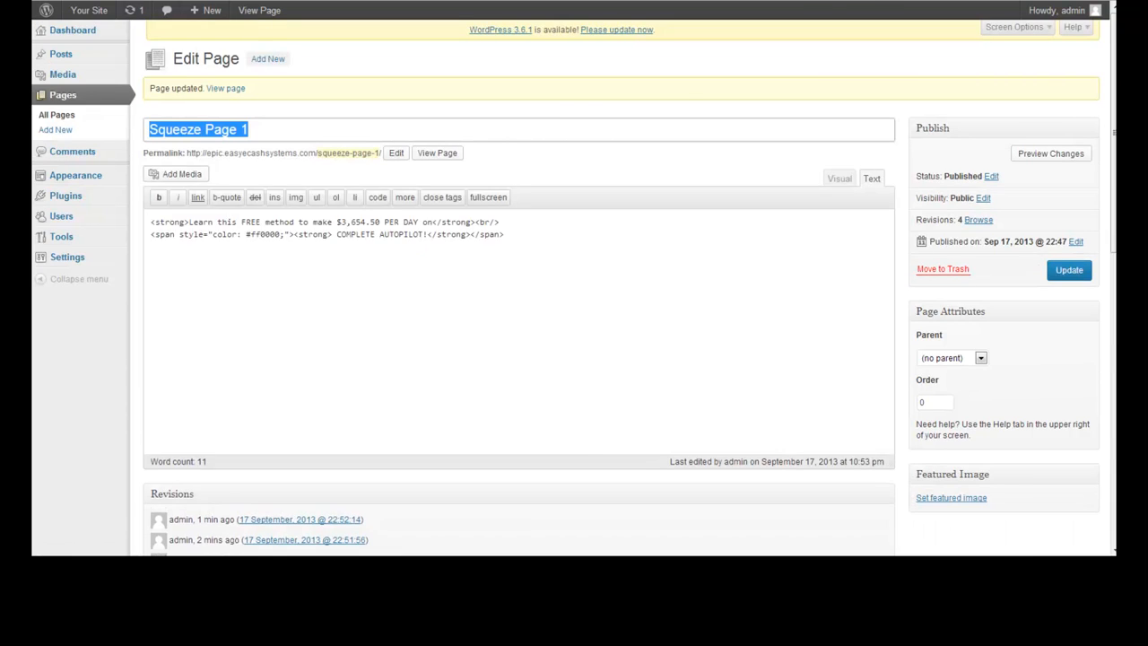
{"action": "left_click", "coordinate": [259, 10]}
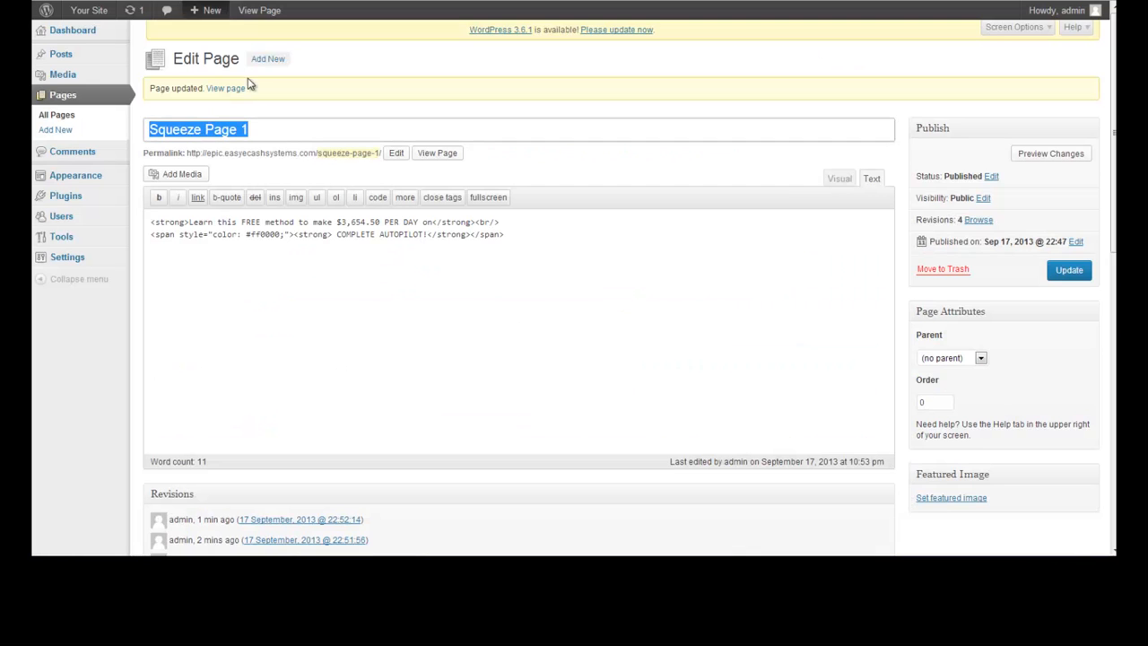
- Set Show Name Field back to No in the Epic Squeeze style settings
{"action": "scroll", "coordinate": [292, 144], "scroll_direction": "down", "scroll_amount": 5}
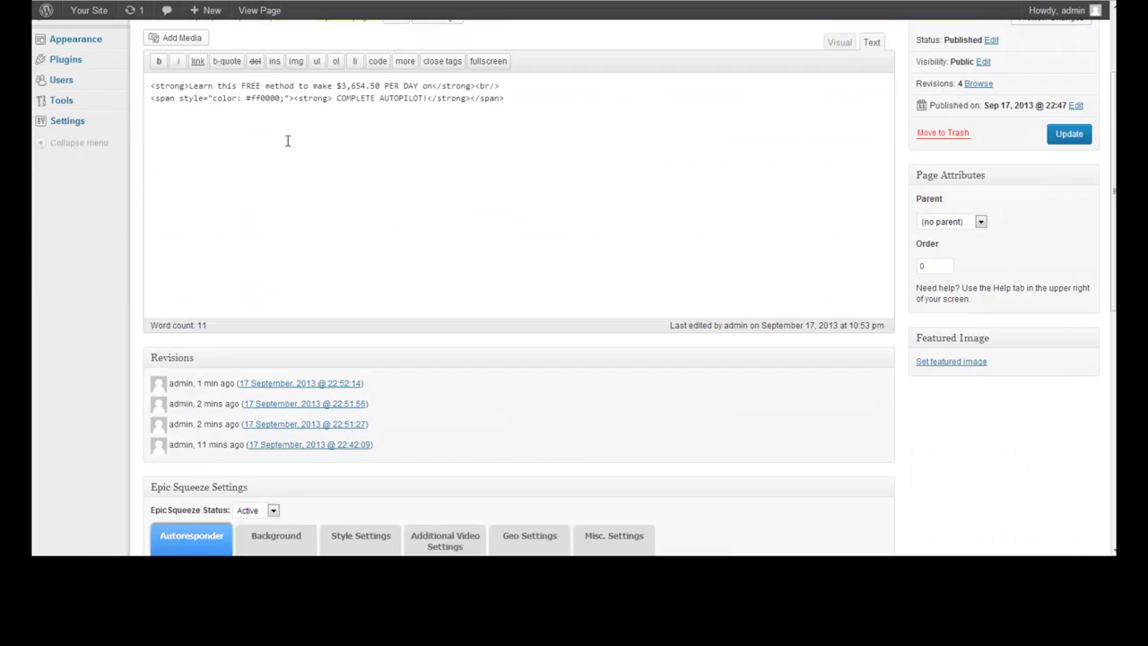
{"action": "left_click", "coordinate": [351, 276]}
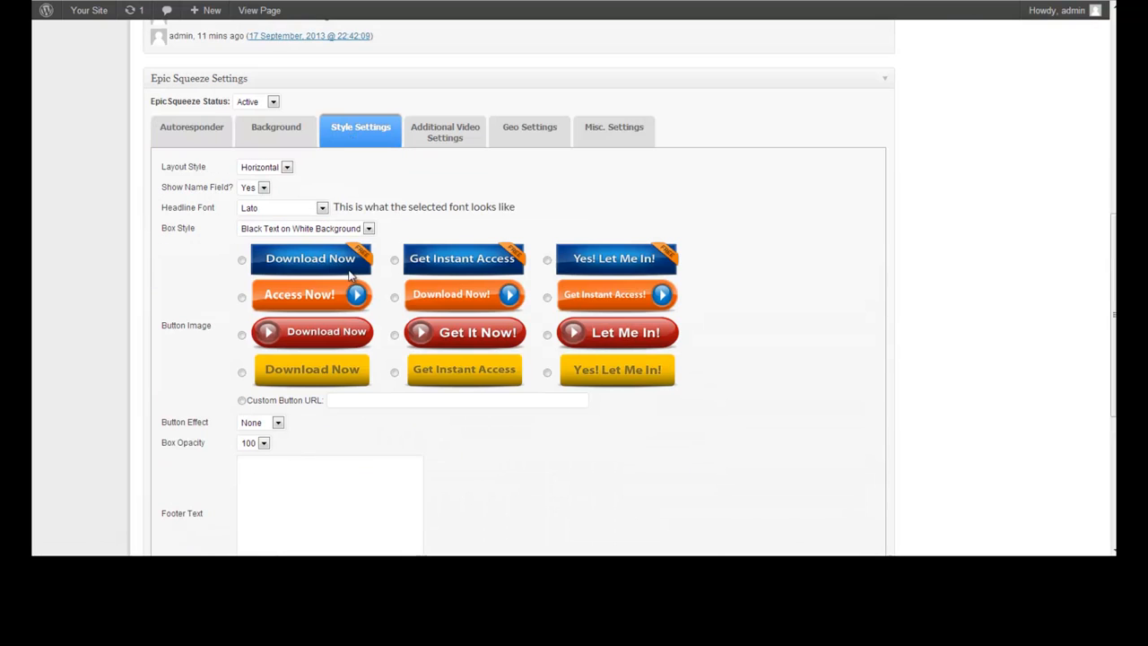
{"action": "left_click", "coordinate": [261, 188]}
{"action": "left_click", "coordinate": [254, 202]}
- Try Permanent Marker as the headline font and examine its preview text
{"action": "left_click", "coordinate": [288, 212]}
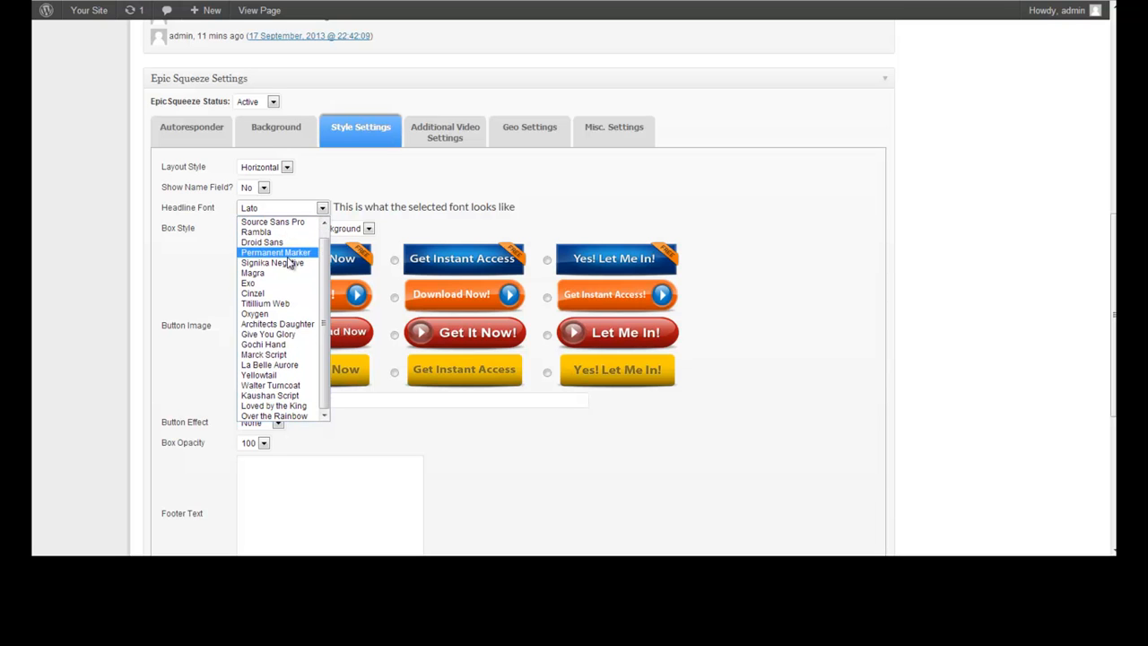
{"action": "left_click", "coordinate": [287, 255]}
{"action": "left_click_drag", "start_coordinate": [366, 210], "coordinate": [558, 208]}
{"action": "left_click", "coordinate": [375, 213]}
- Try Source Sans Pro as the headline font and settle on Oxygen
{"action": "left_click", "coordinate": [278, 216]}
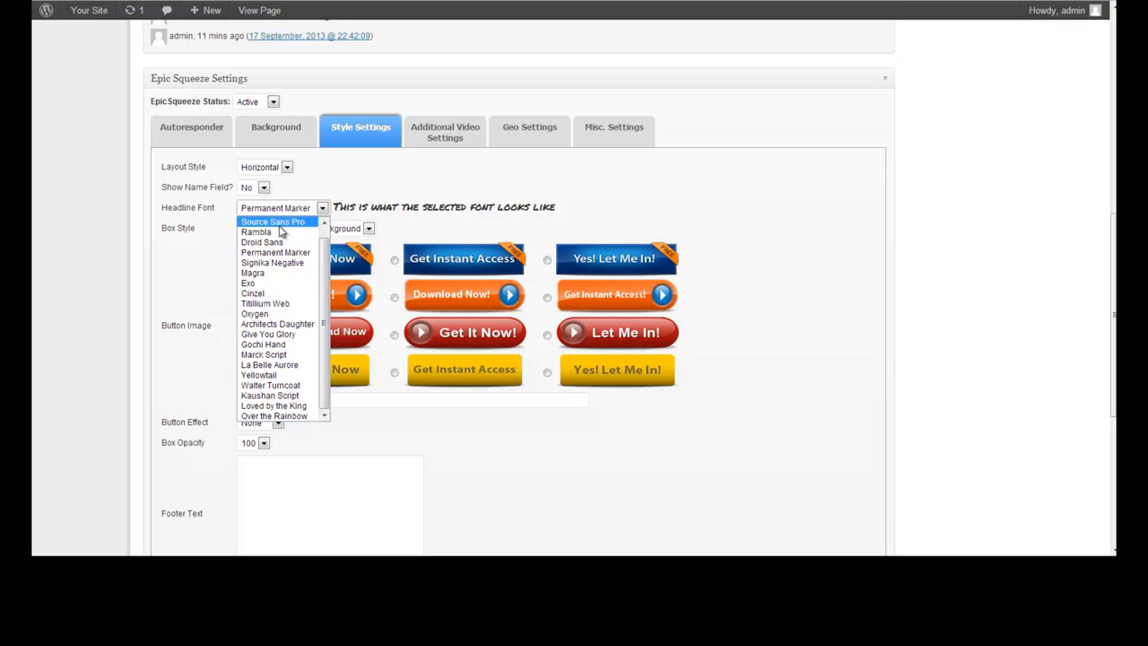
{"action": "left_click", "coordinate": [279, 222]}
{"action": "left_click", "coordinate": [289, 211]}
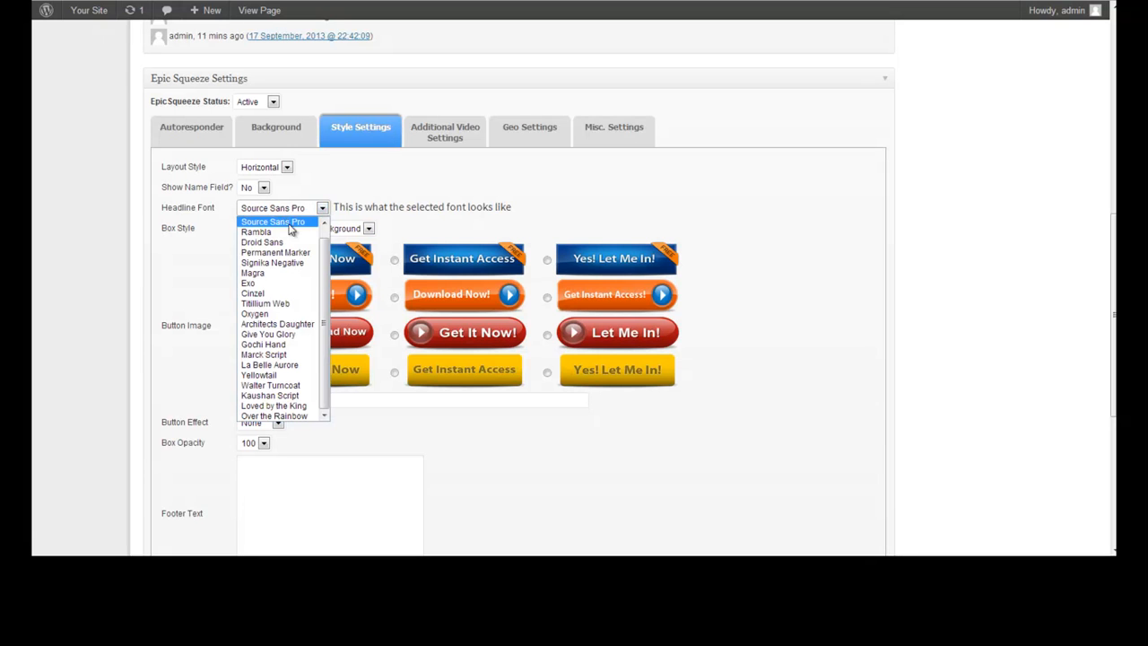
{"action": "left_click", "coordinate": [278, 313]}
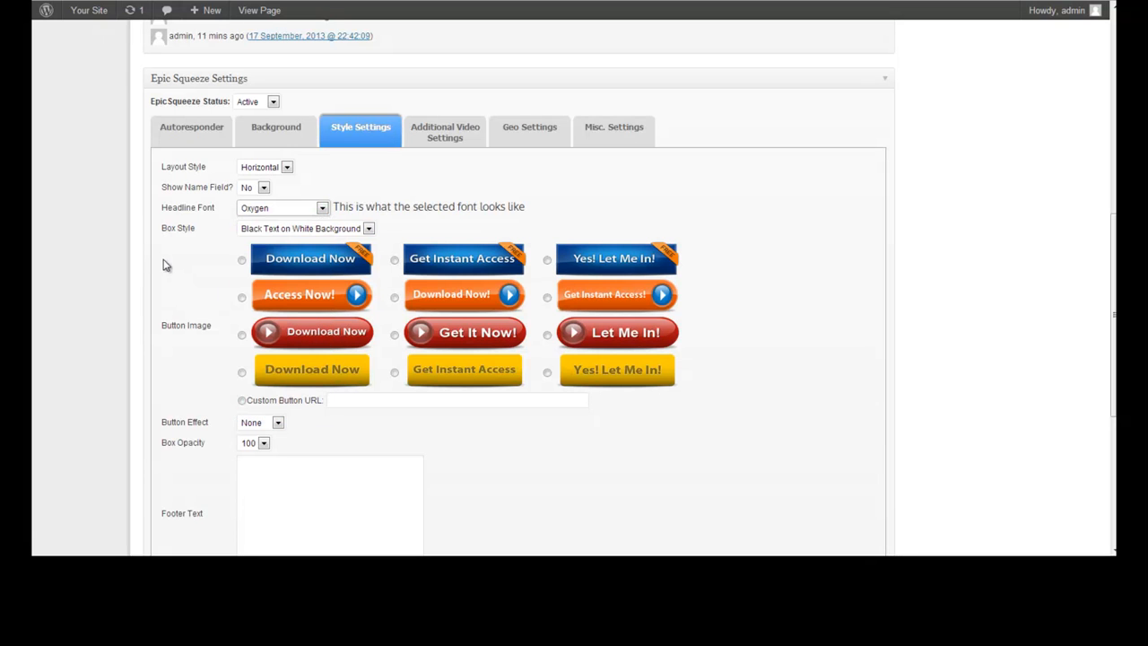
- Set the Box Style to White Text on Black Background, update the page and view it live
{"action": "left_click", "coordinate": [269, 230]}
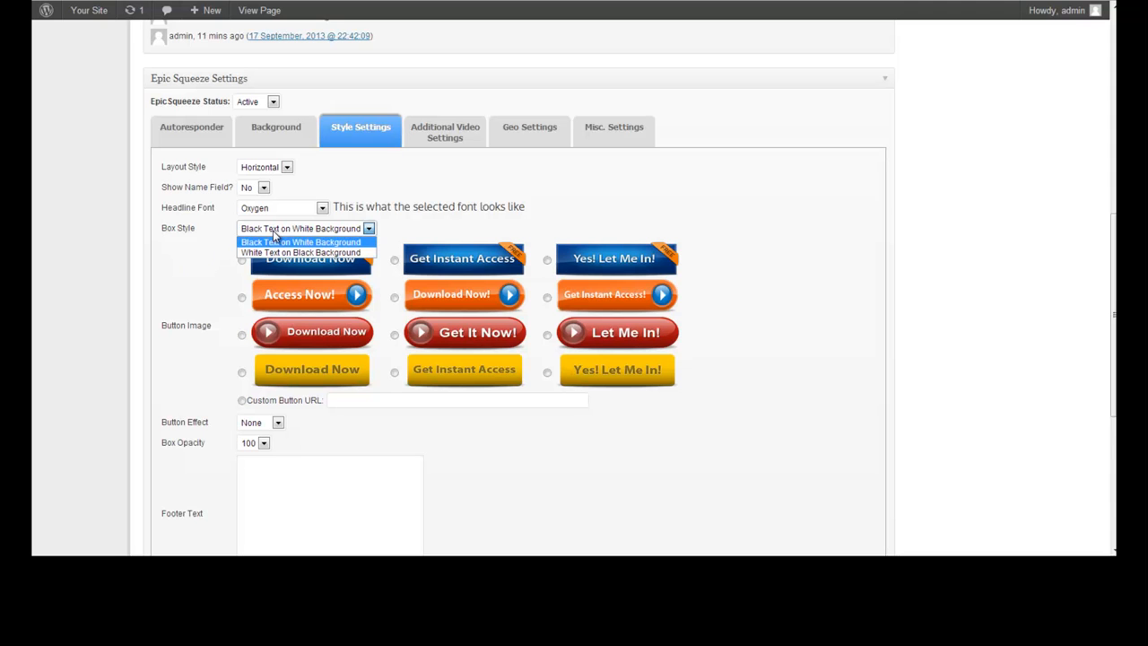
{"action": "left_click", "coordinate": [348, 254]}
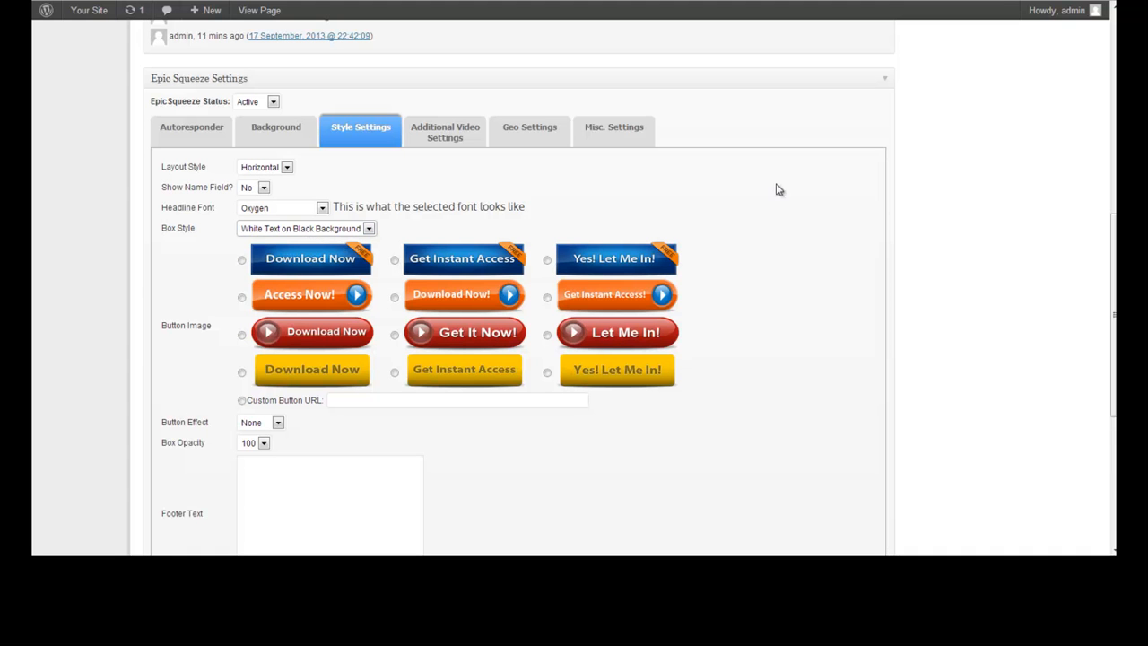
{"action": "scroll", "coordinate": [1048, 267], "scroll_direction": "up", "scroll_amount": 4}
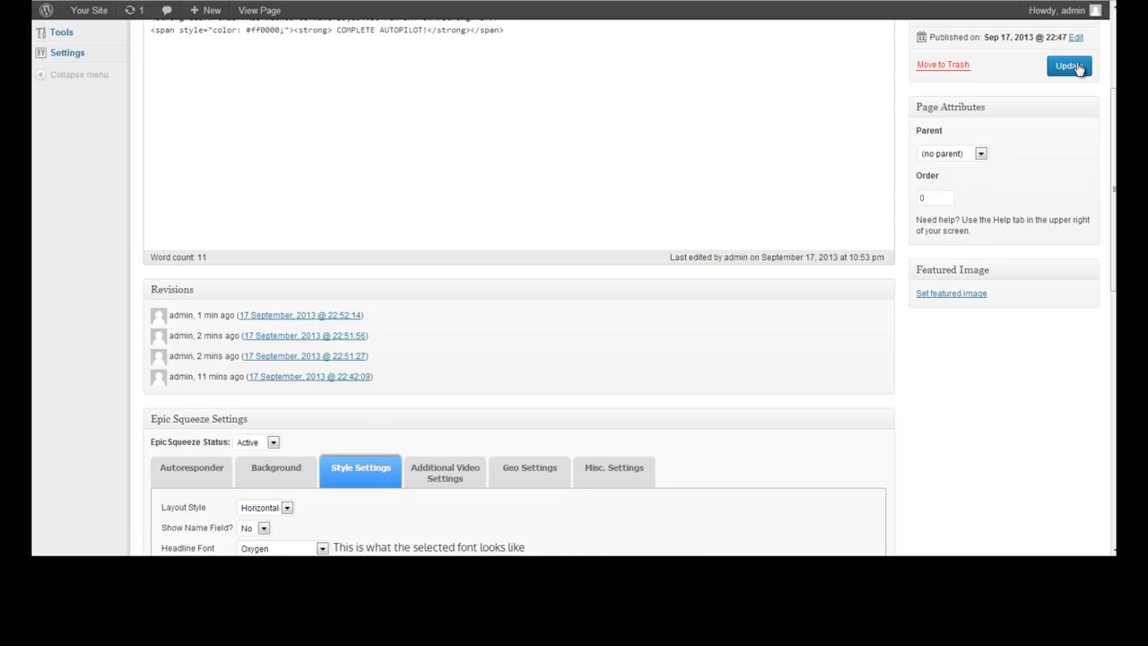
{"action": "left_click", "coordinate": [1079, 70]}
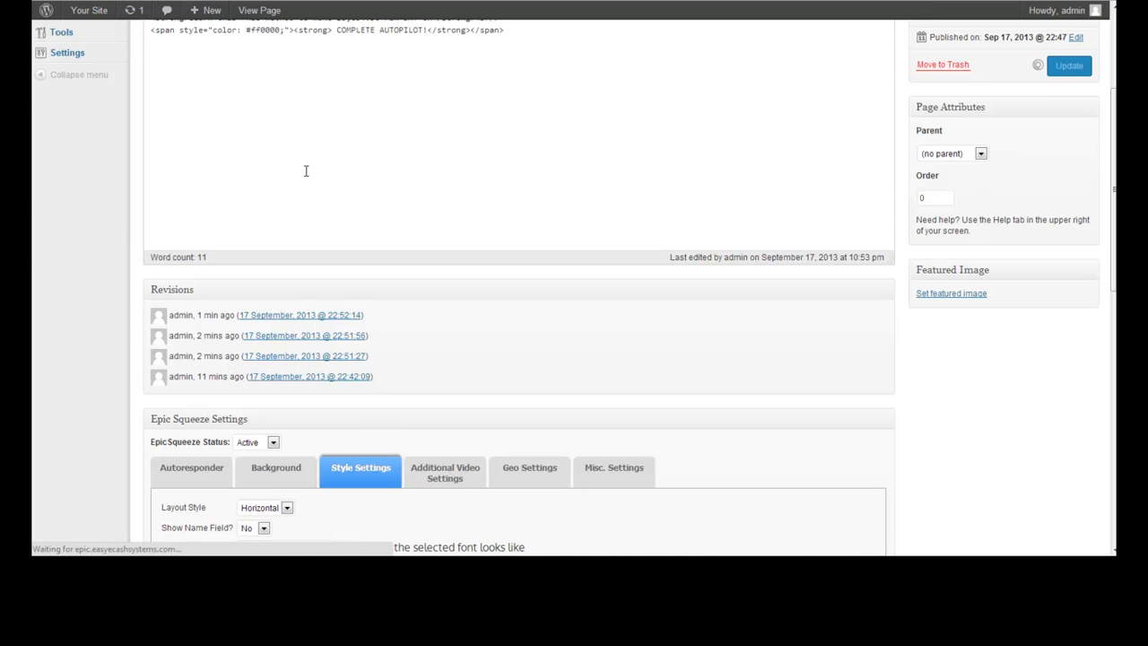
{"action": "left_click", "coordinate": [259, 10]}
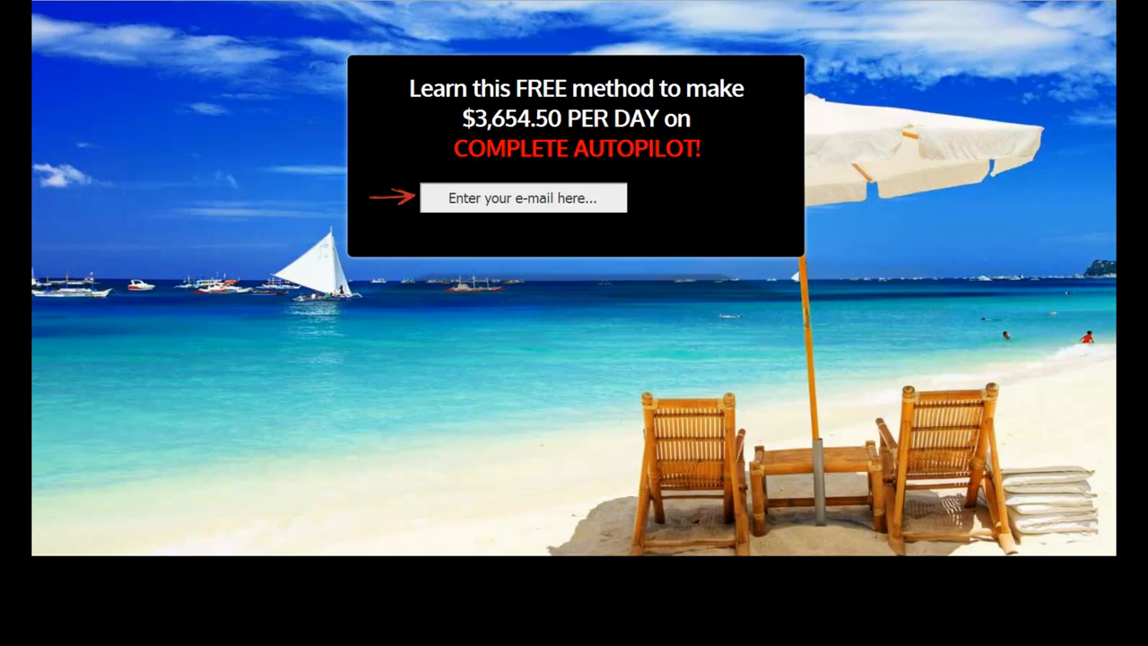
- Return to the page's Epic Squeeze style settings and select the red Let Me In! button image
{"action": "left_click", "coordinate": [117, 2]}
{"action": "scroll", "coordinate": [200, 202], "scroll_direction": "down", "scroll_amount": 2}
{"action": "scroll", "coordinate": [200, 202], "scroll_direction": "down", "scroll_amount": 5}
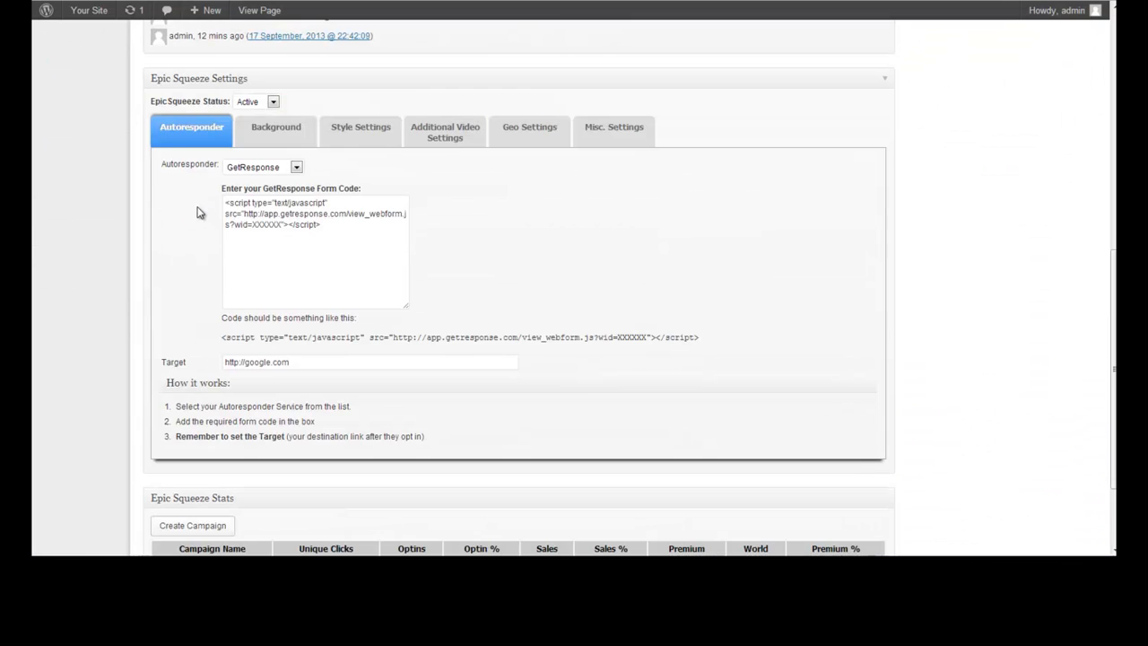
{"action": "left_click", "coordinate": [366, 130]}
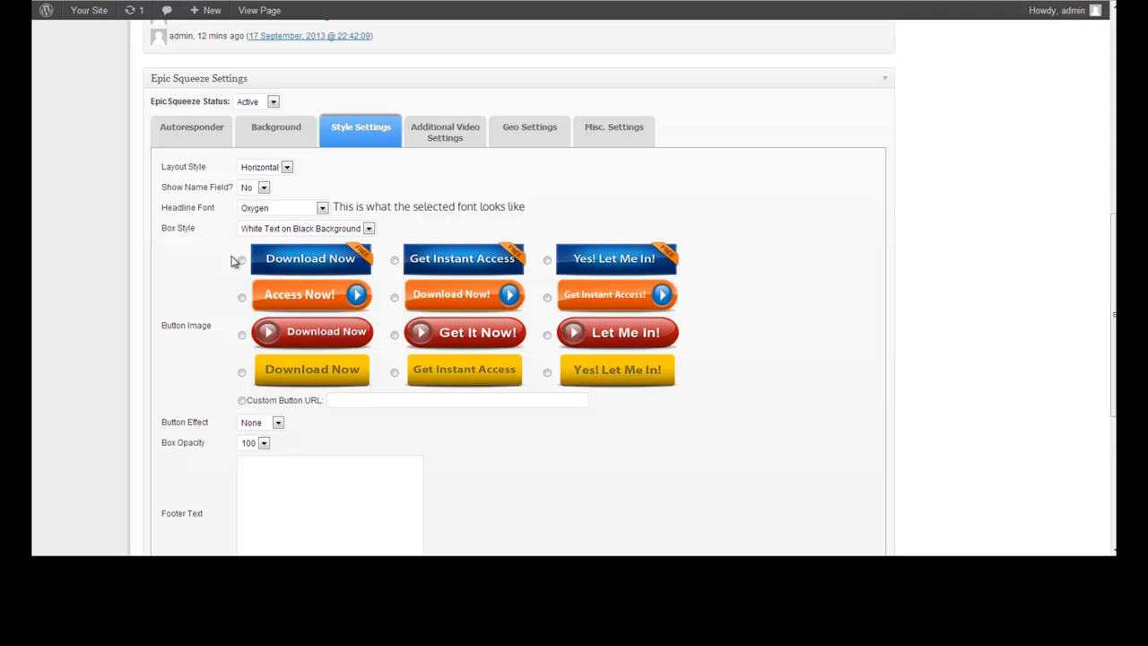
{"action": "left_click", "coordinate": [242, 335]}
{"action": "left_click", "coordinate": [548, 336]}
- Try the Custom Button URL option and reselect the red Let Me In! button image
{"action": "scroll", "coordinate": [121, 321], "scroll_direction": "down", "scroll_amount": 1}
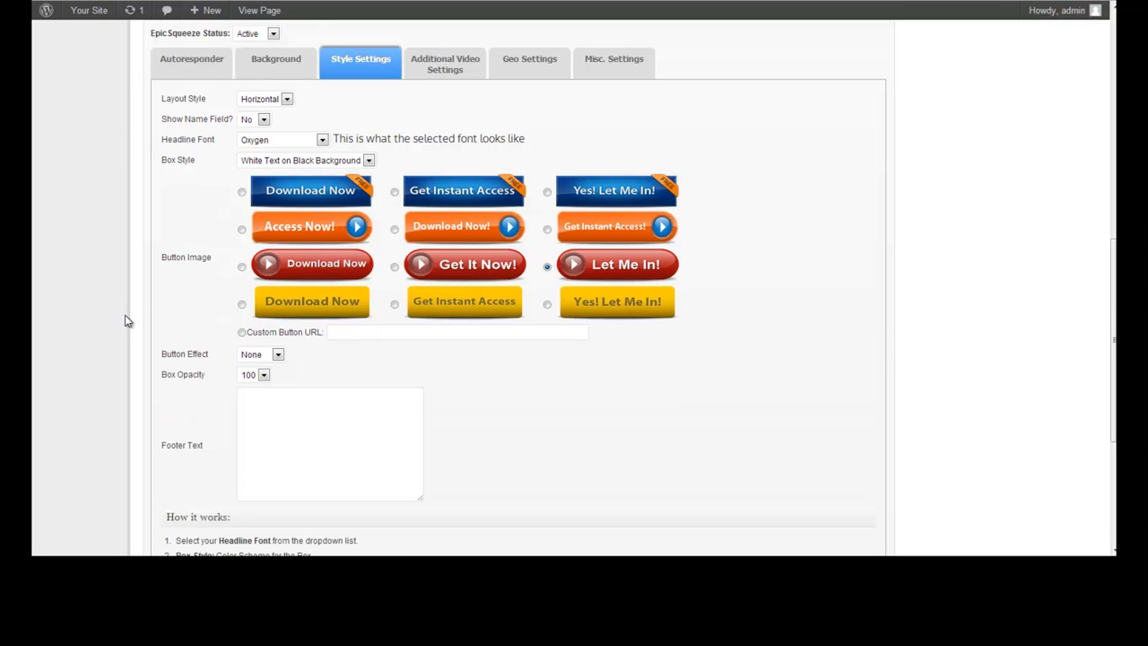
{"action": "left_click", "coordinate": [241, 332]}
{"action": "left_click", "coordinate": [352, 332]}
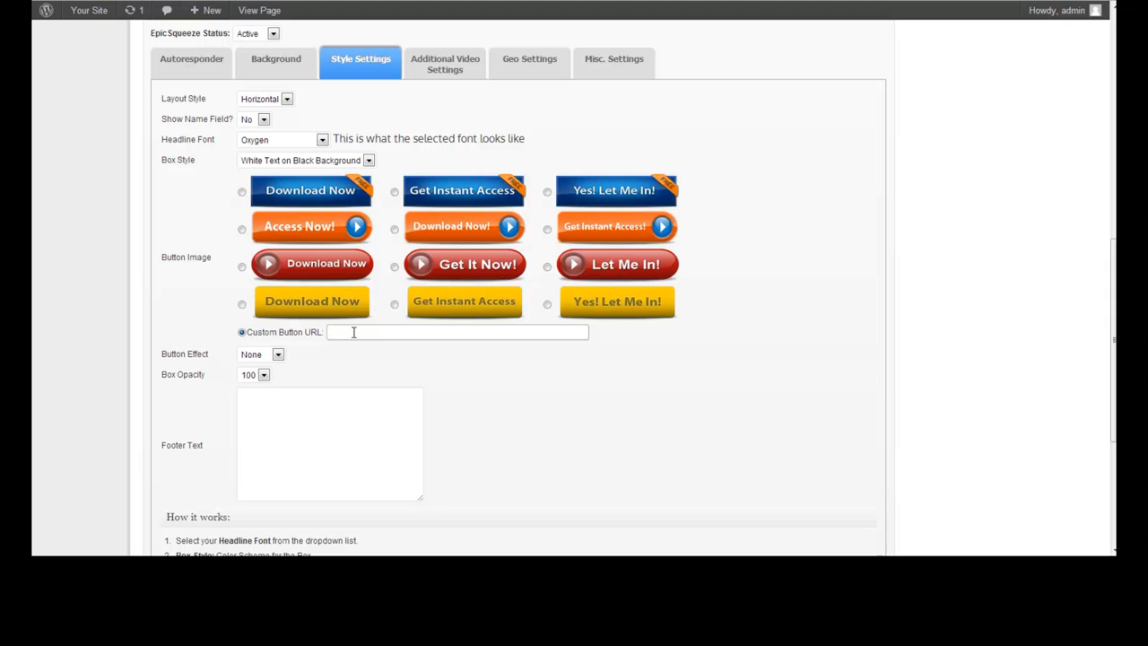
{"action": "left_click", "coordinate": [548, 269]}
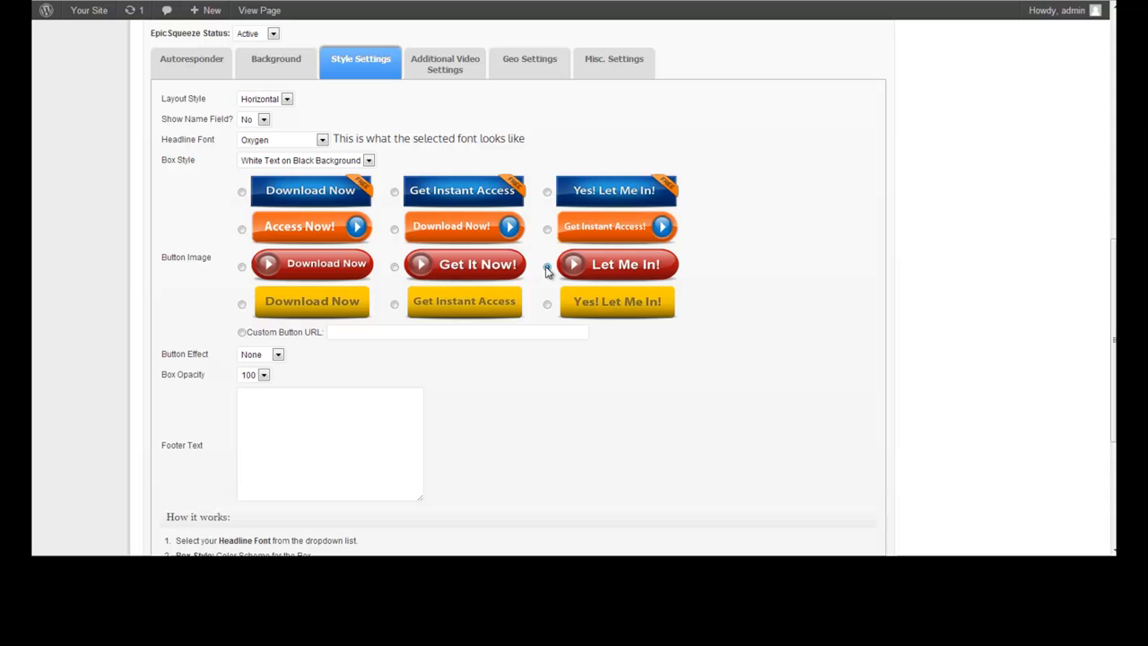
- Set the Button Effect to Bounce, update the page and view a refreshed live version
{"action": "left_click", "coordinate": [279, 356]}
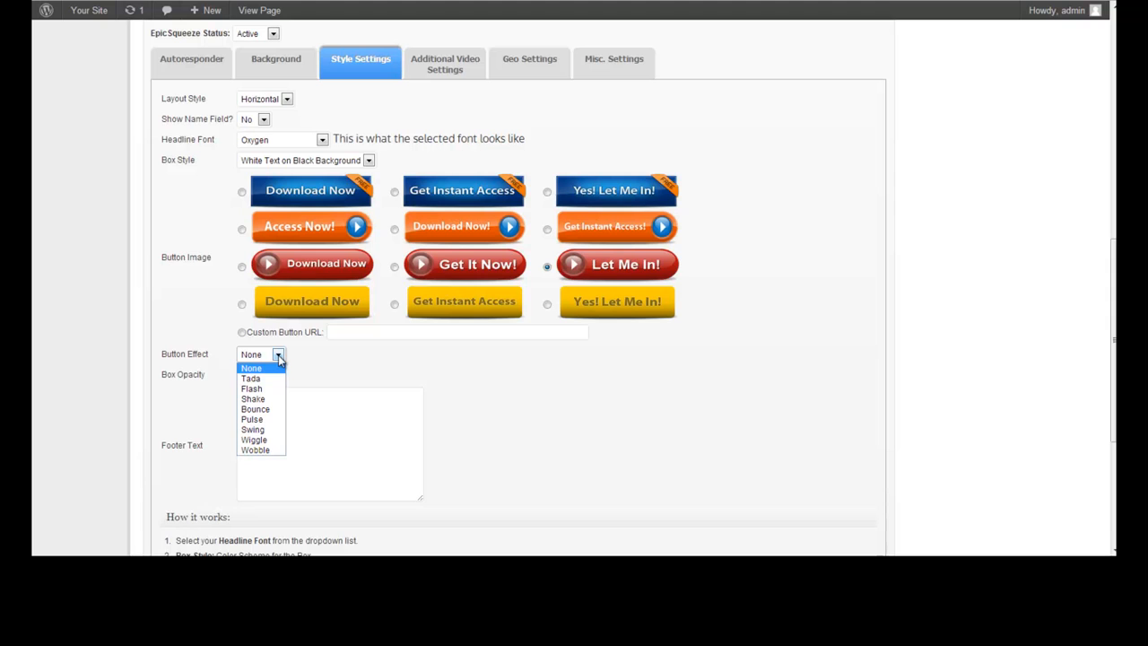
{"action": "left_click", "coordinate": [274, 407]}
{"action": "scroll", "coordinate": [843, 366], "scroll_direction": "up", "scroll_amount": 5}
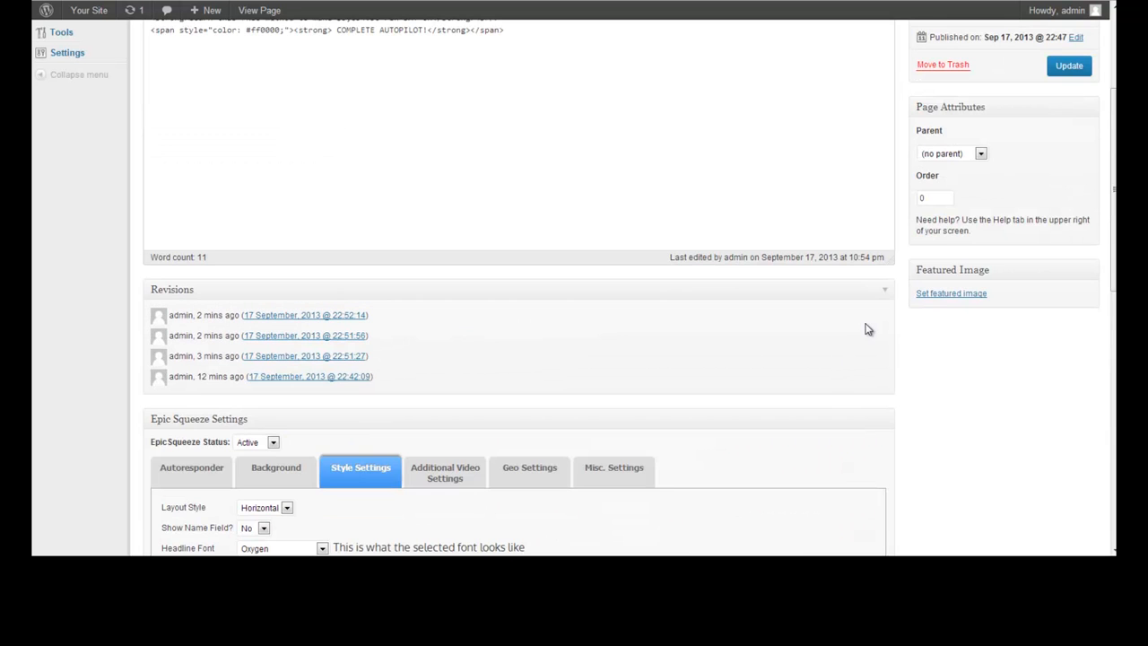
{"action": "scroll", "coordinate": [850, 363], "scroll_direction": "up", "scroll_amount": 1}
{"action": "left_click", "coordinate": [1068, 134]}
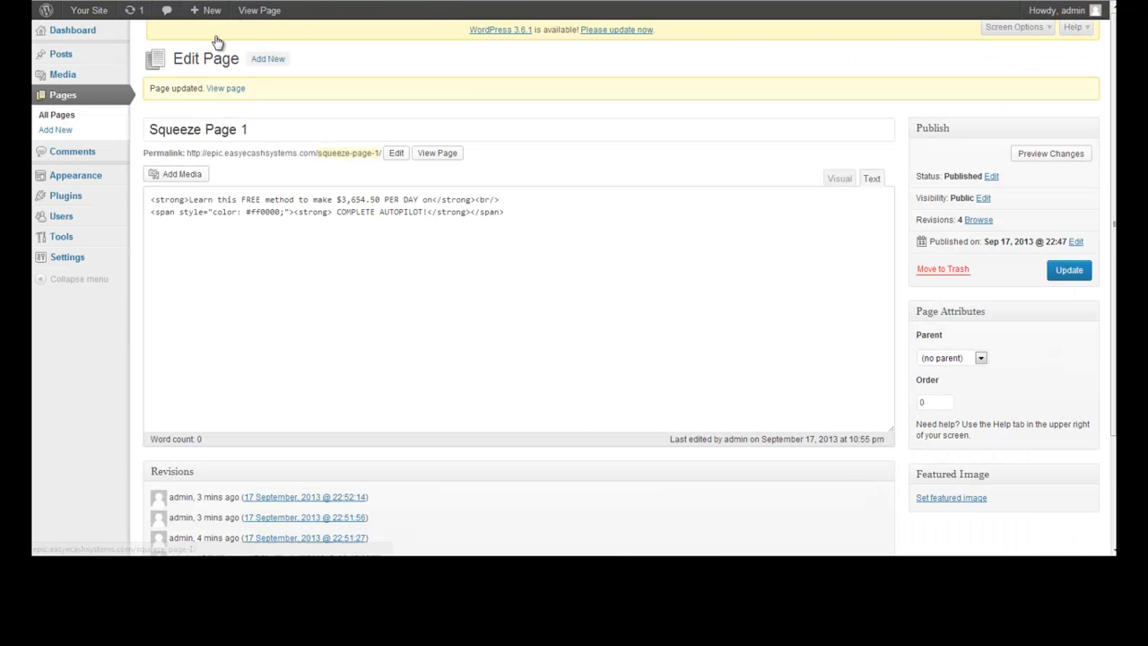
{"action": "left_click", "coordinate": [224, 85]}
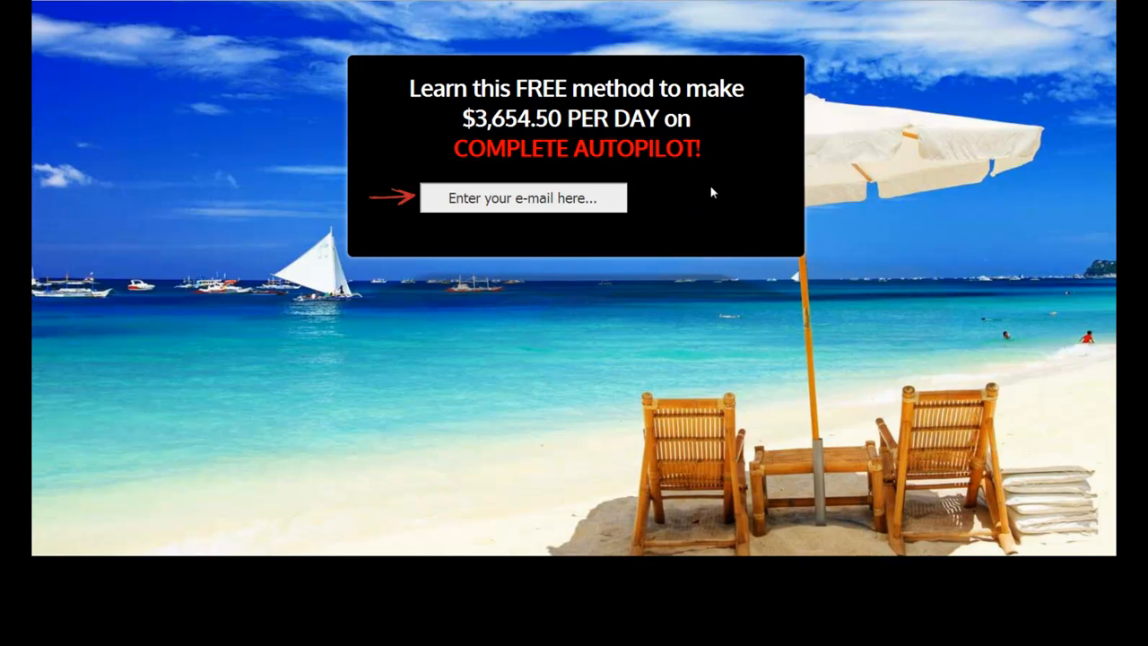
{"action": "key", "text": "F5"}
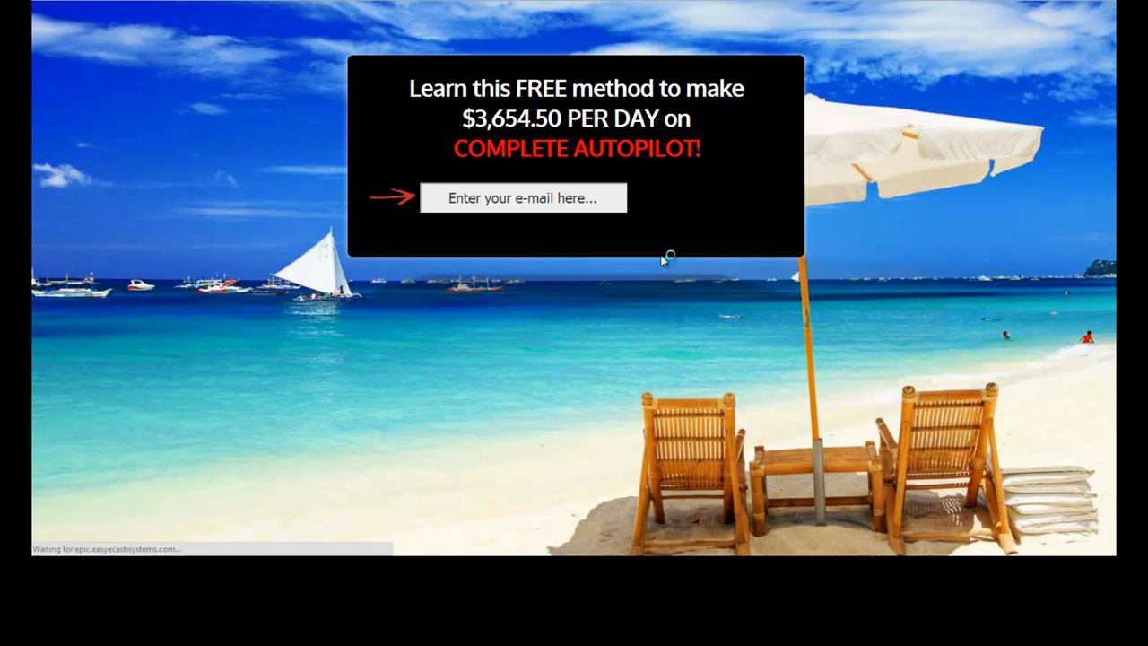
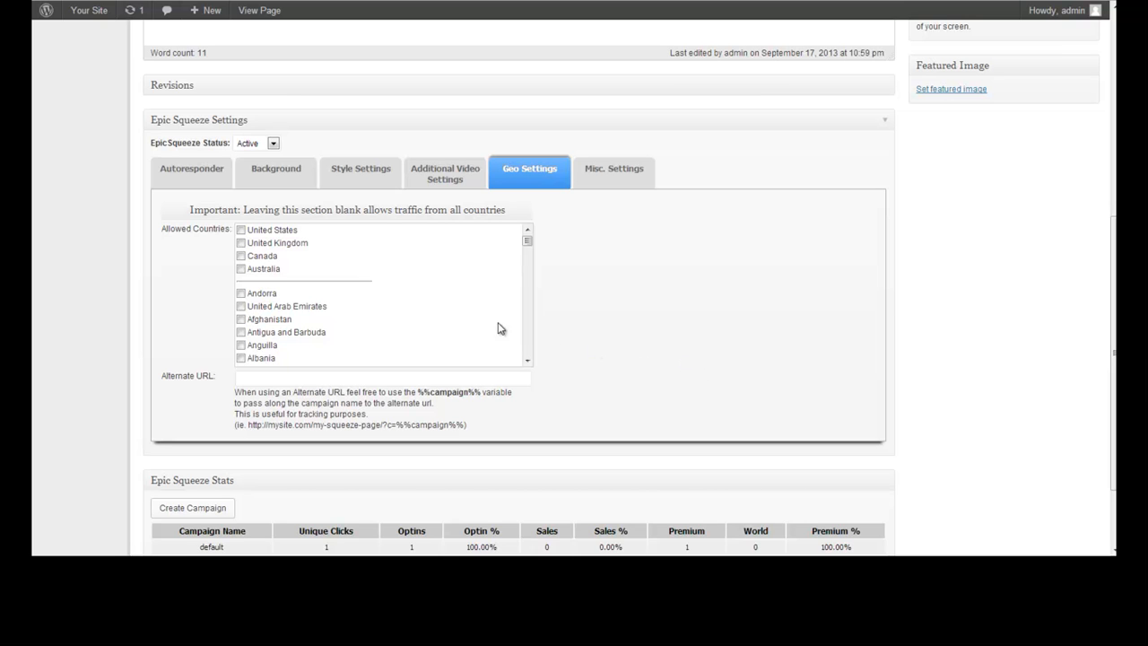
{"action": "left_click", "coordinate": [242, 231]}
{"action": "left_click", "coordinate": [258, 379]}
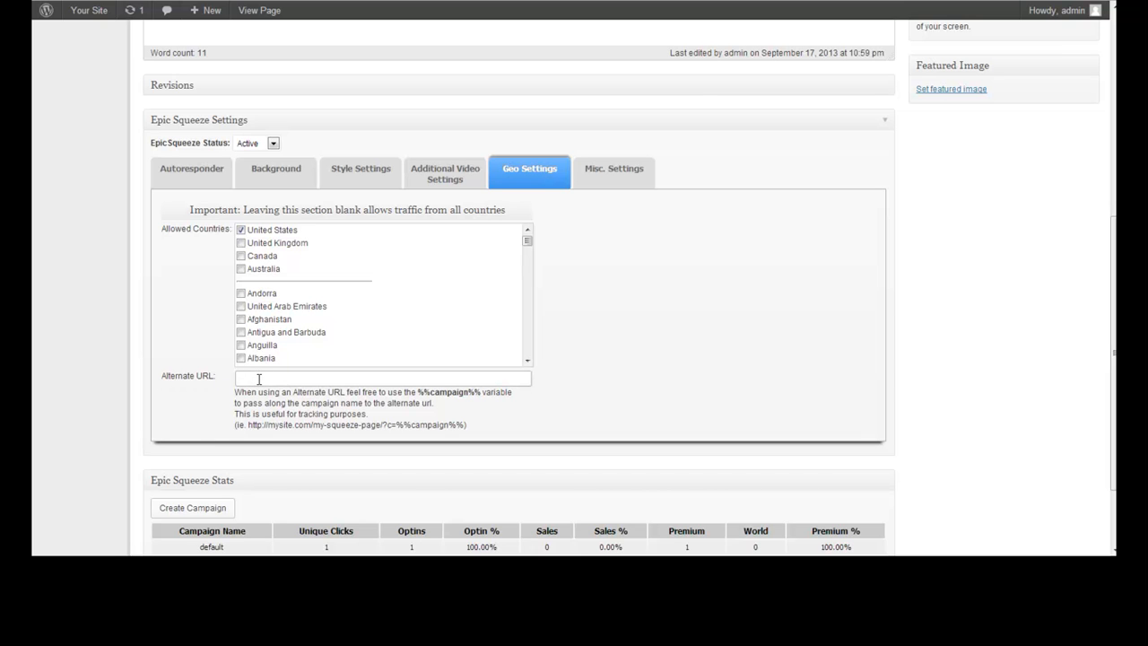
{"action": "type", "text": "http://www.google.com"}
{"action": "left_click", "coordinate": [707, 323]}
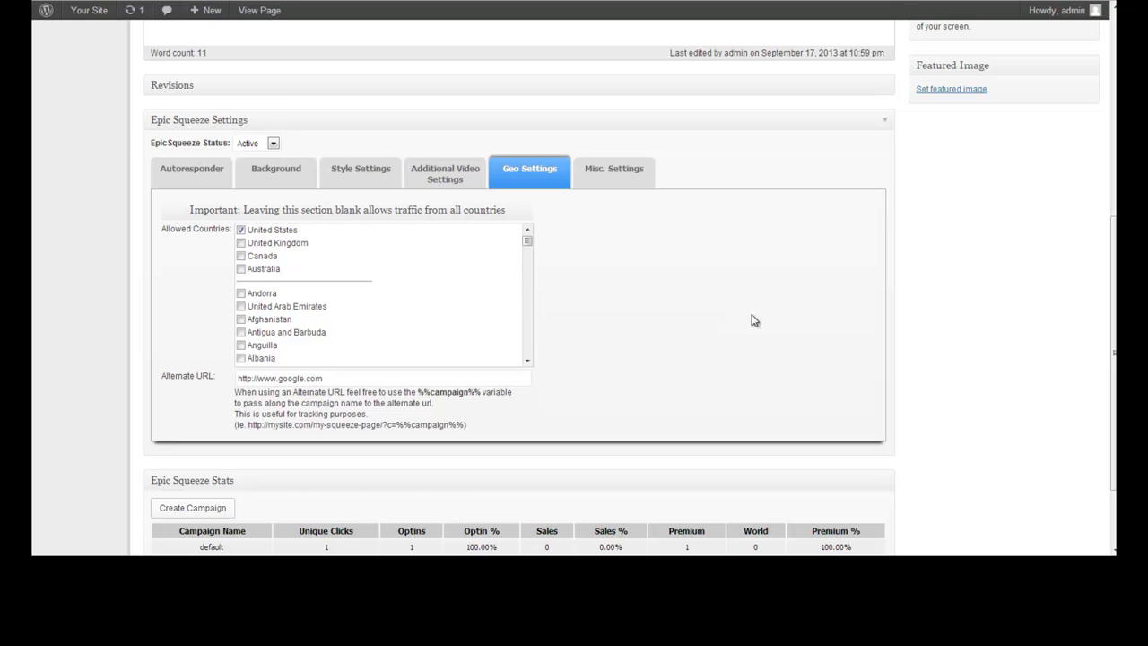
- Update the page with the country restriction and reload its live version
{"action": "scroll", "coordinate": [969, 316], "scroll_direction": "up", "scroll_amount": 2}
{"action": "scroll", "coordinate": [969, 316], "scroll_direction": "up", "scroll_amount": 2}
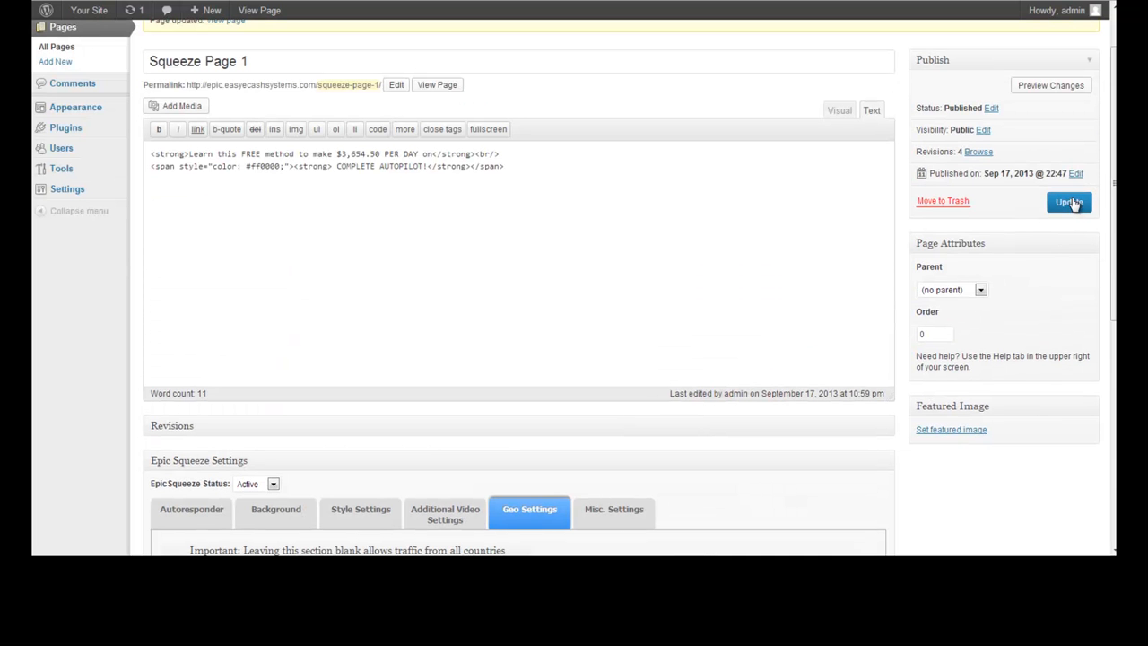
{"action": "left_click", "coordinate": [1069, 202]}
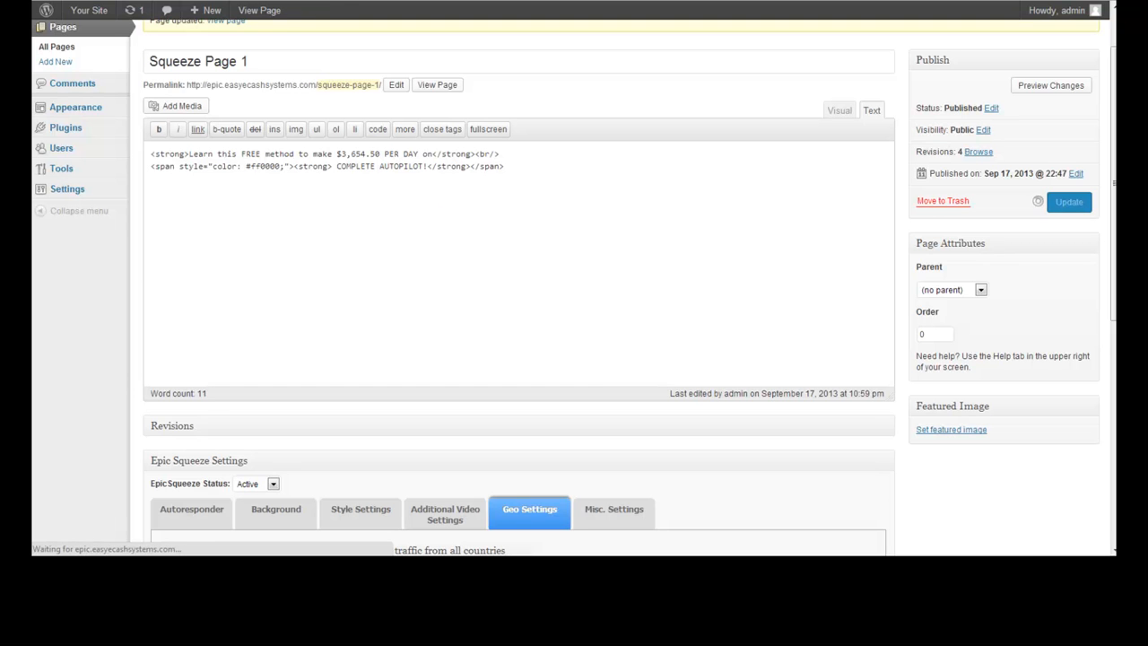
{"action": "left_click", "coordinate": [258, 10]}
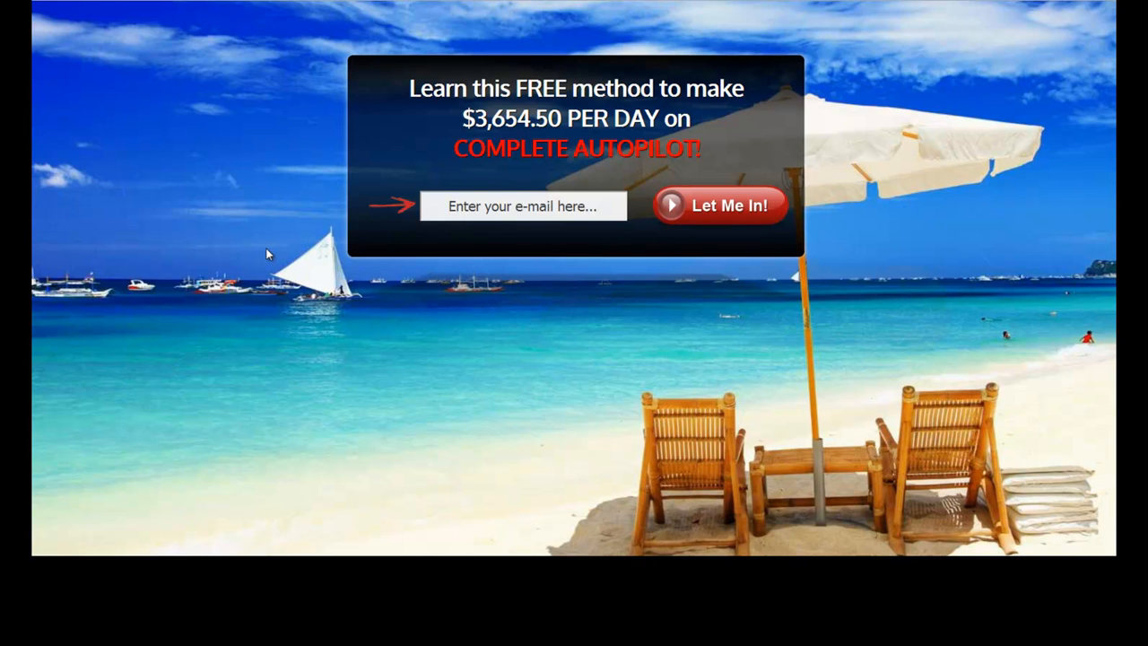
{"action": "key", "text": "F5"}
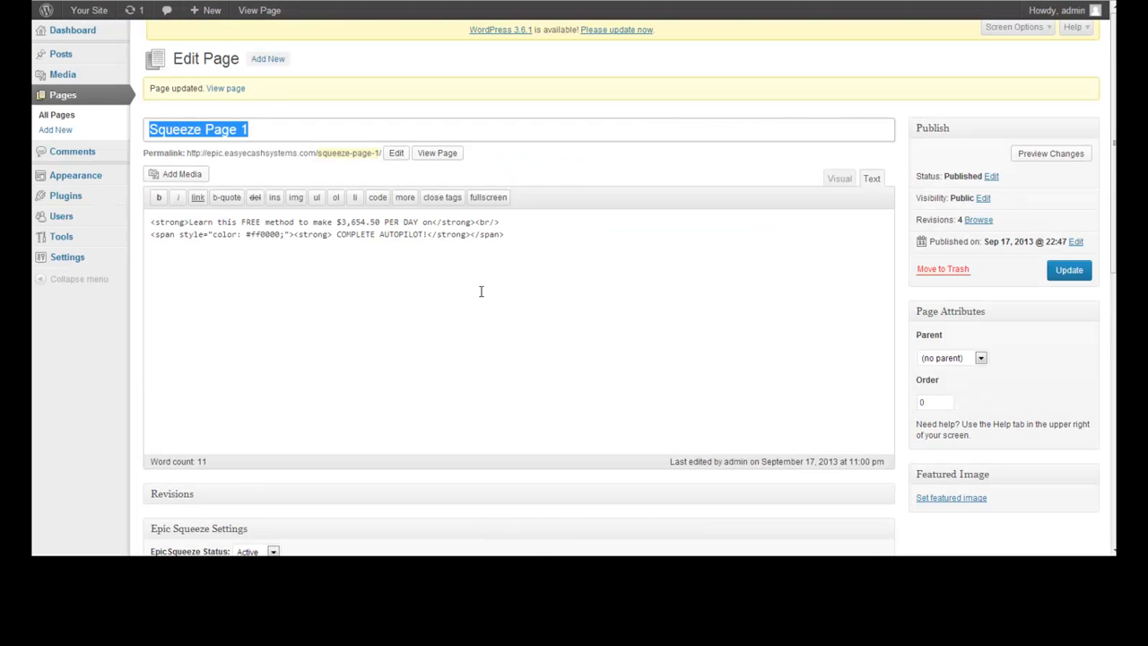
- Clear the Target address in the Autoresponder settings
{"action": "scroll", "coordinate": [937, 344], "scroll_direction": "down", "scroll_amount": 5}
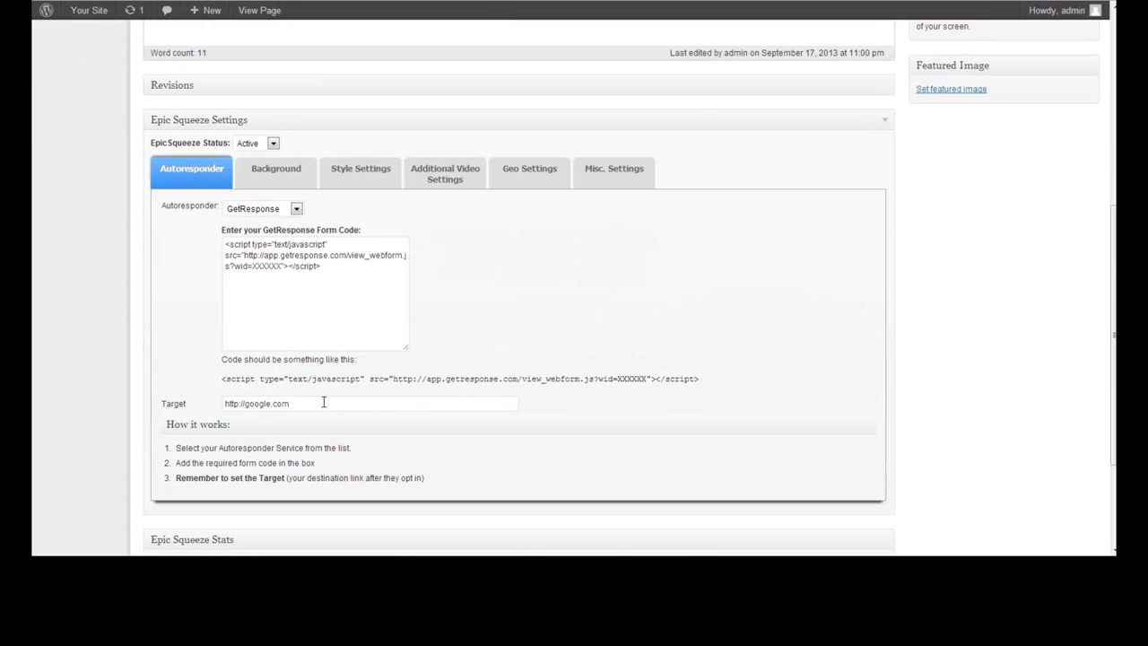
{"action": "triple_click", "coordinate": [323, 401]}
{"action": "key", "text": "BackSpace"}
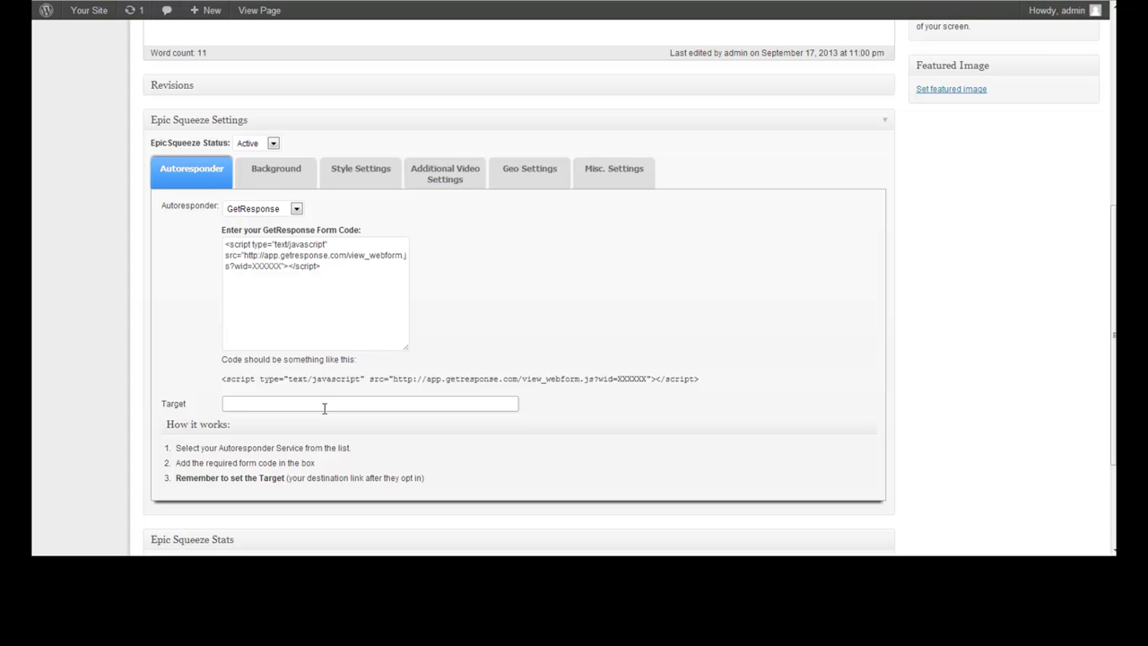
- Clear the Alternate URL in the geo settings and deselect the United States as an allowed country
{"action": "left_click", "coordinate": [531, 171]}
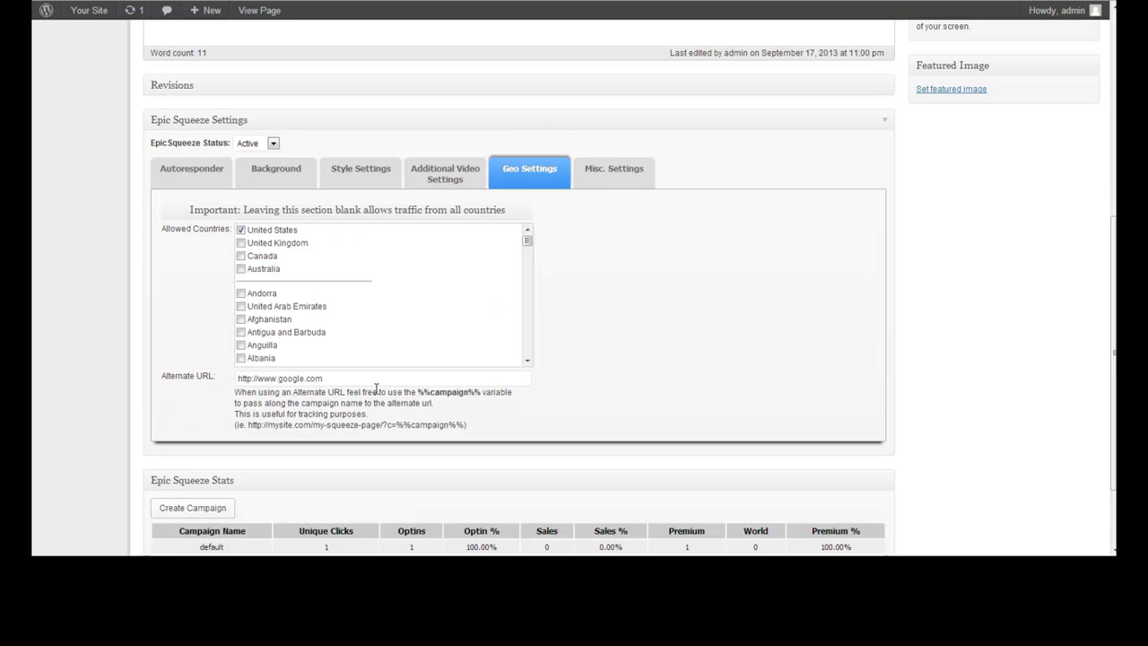
{"action": "left_click", "coordinate": [381, 378]}
{"action": "key", "text": "ctrl+a"}
{"action": "key", "text": "BackSpace"}
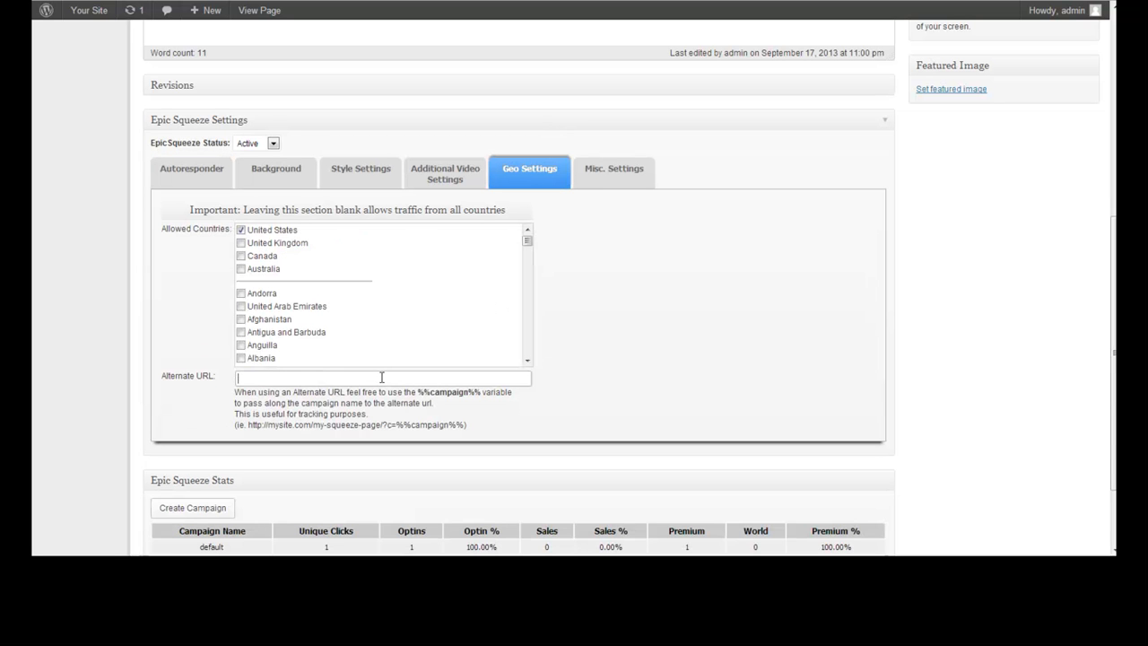
{"action": "left_click", "coordinate": [241, 230]}
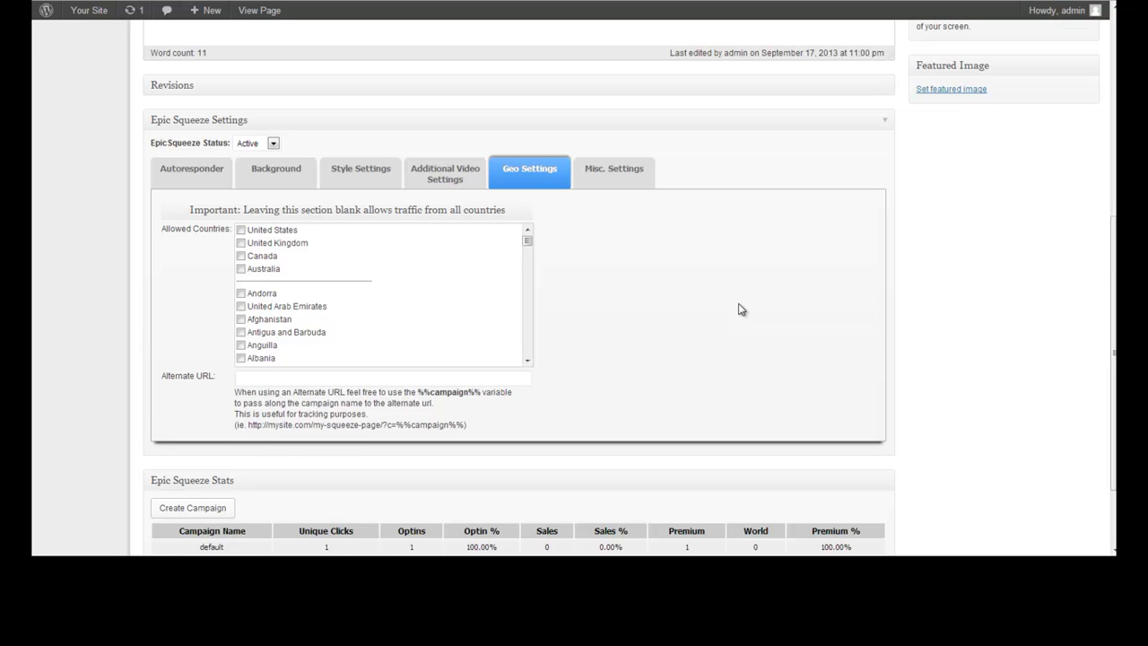
- Set the Exit Pop URL to ../ in the miscellaneous Epic Squeeze settings
{"action": "scroll", "coordinate": [741, 309], "scroll_direction": "up", "scroll_amount": 3}
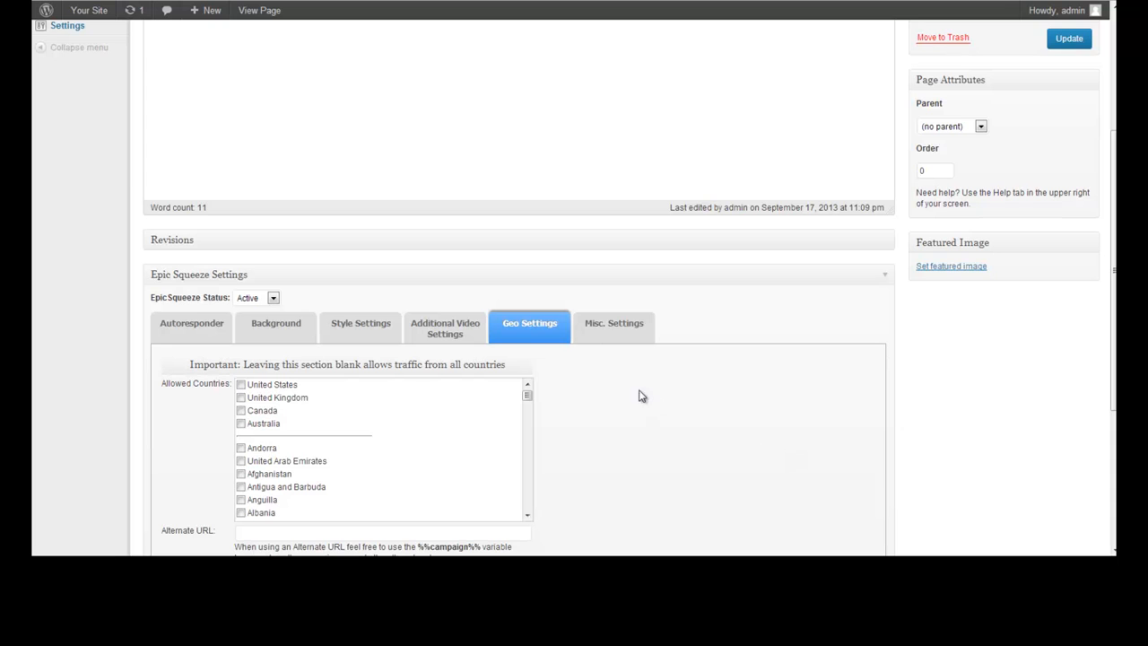
{"action": "left_click", "coordinate": [608, 335]}
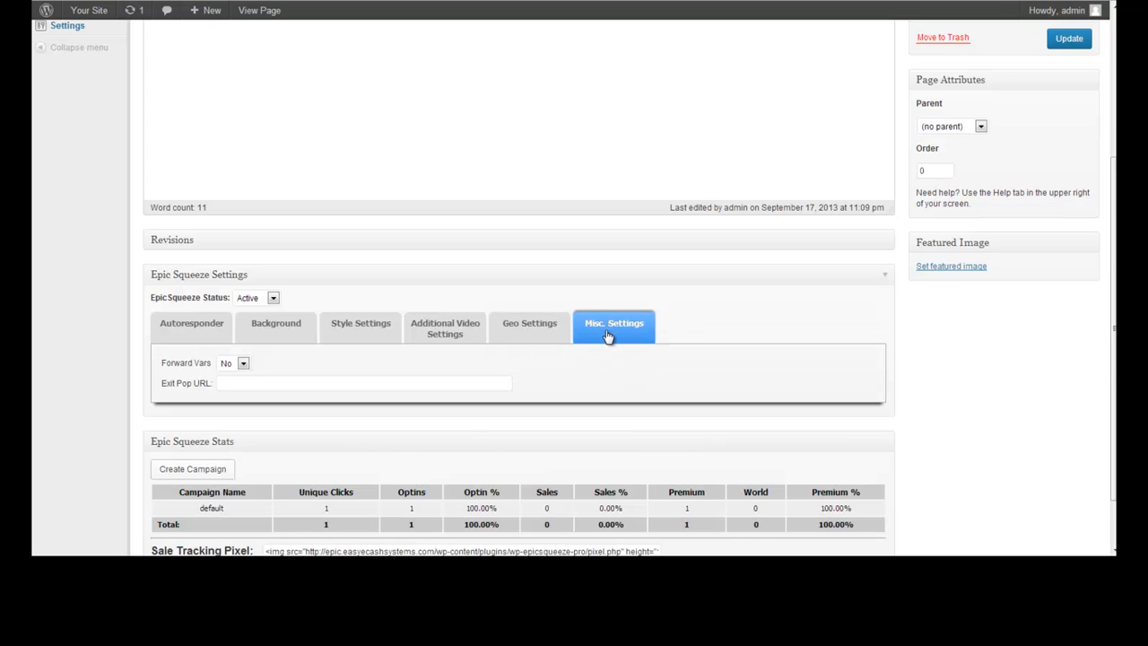
{"action": "scroll", "coordinate": [584, 363], "scroll_direction": "down", "scroll_amount": 2}
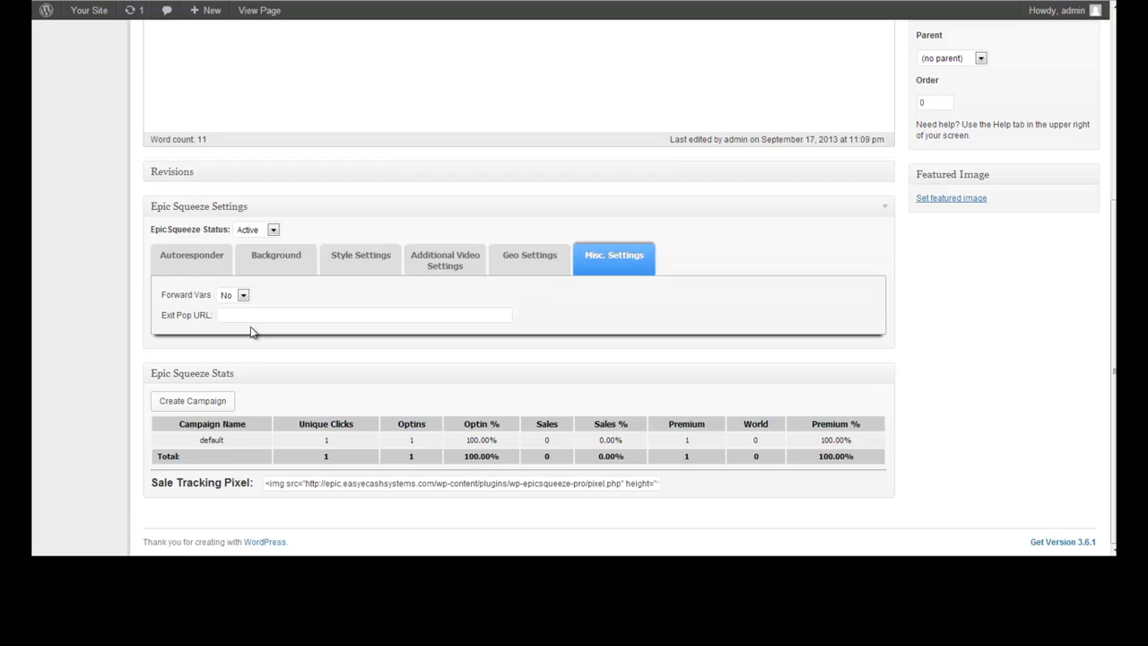
{"action": "left_click", "coordinate": [286, 320]}
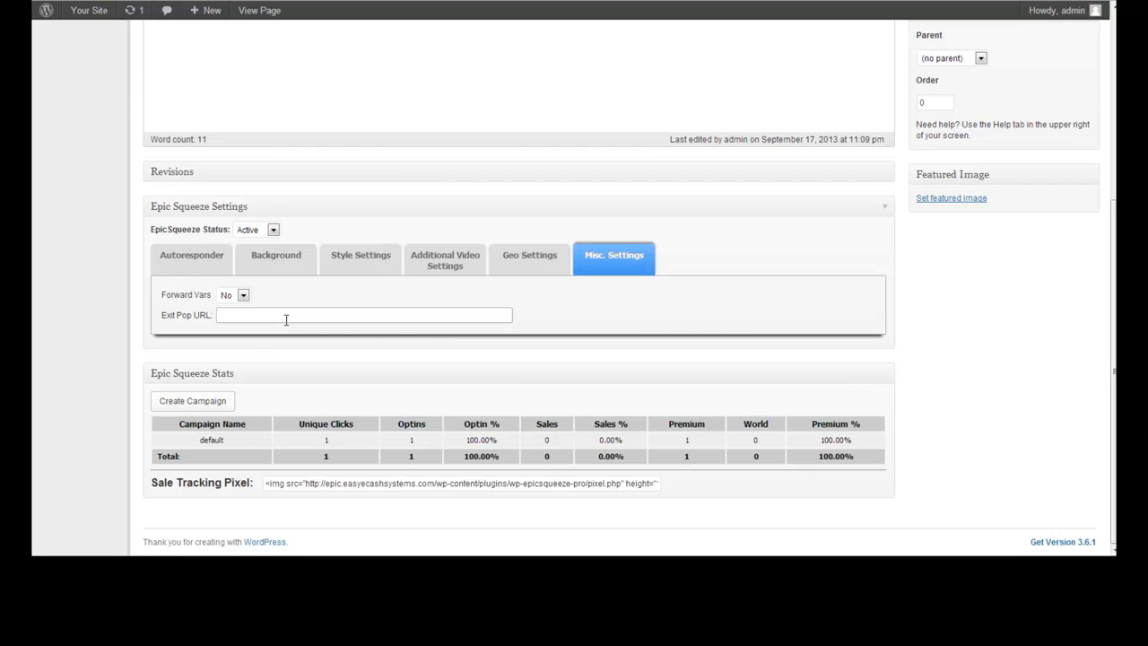
{"action": "type", "text": "../"}
{"action": "scroll", "coordinate": [830, 372], "scroll_direction": "up", "scroll_amount": 2}
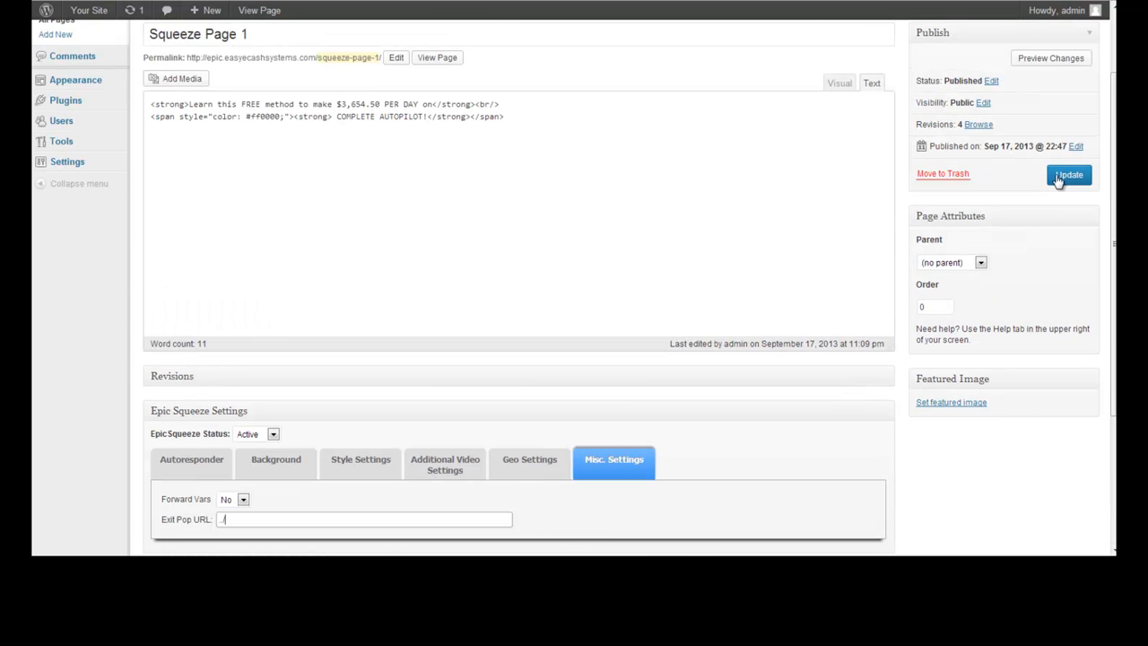
- Update the squeeze page with the exit pop setting and open its live version
{"action": "left_click", "coordinate": [1059, 179]}
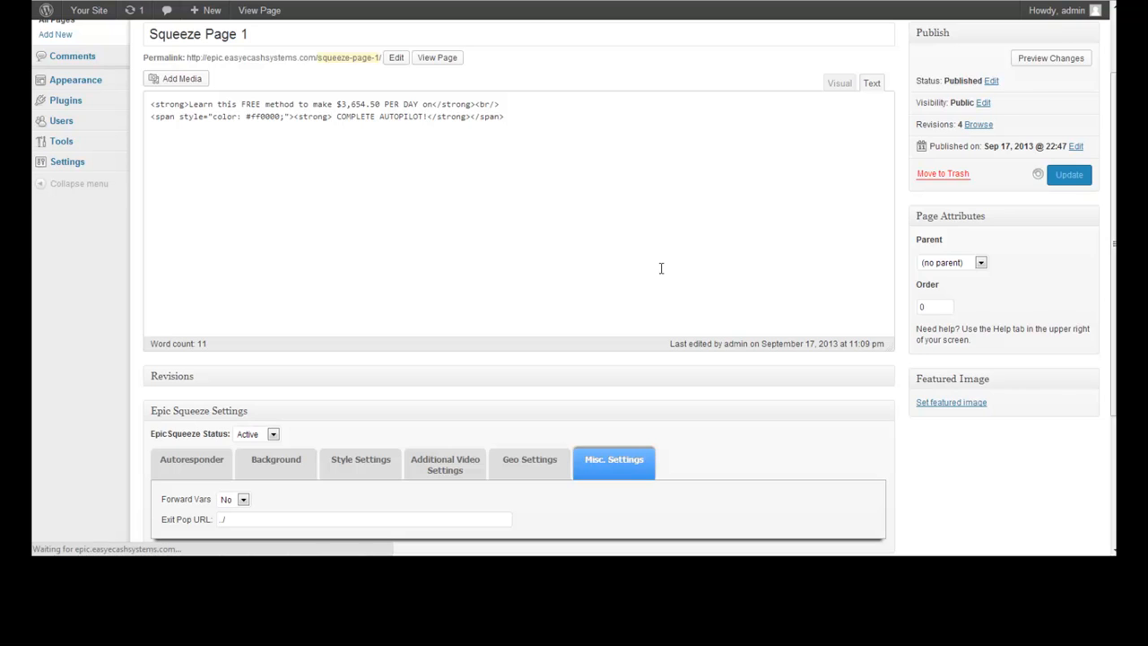
{"action": "left_click", "coordinate": [269, 12]}
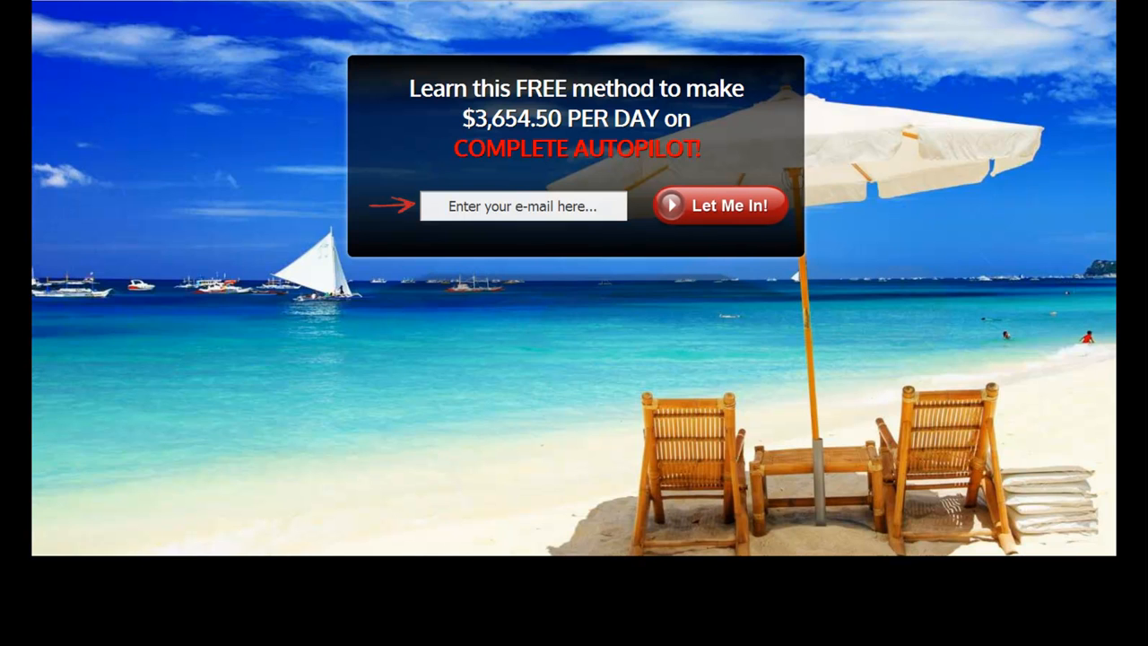
- Test the exit pop by trying to leave the live squeeze page, and choose to stay on the page
{"action": "key", "text": "ctrl+w"}
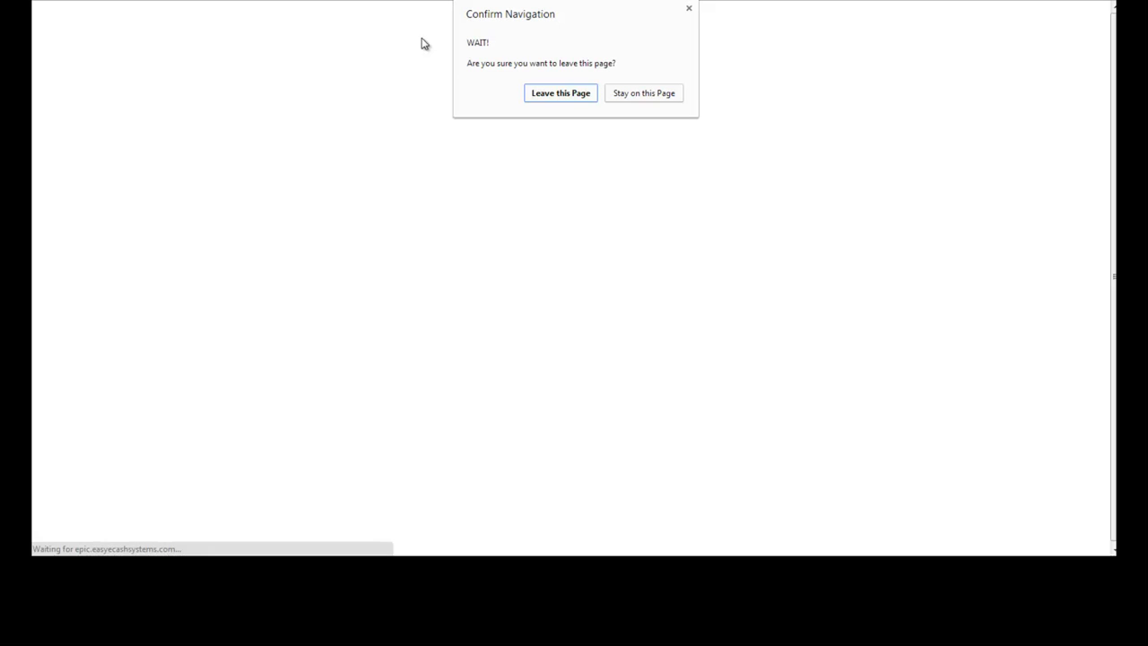
{"action": "left_click", "coordinate": [647, 95]}
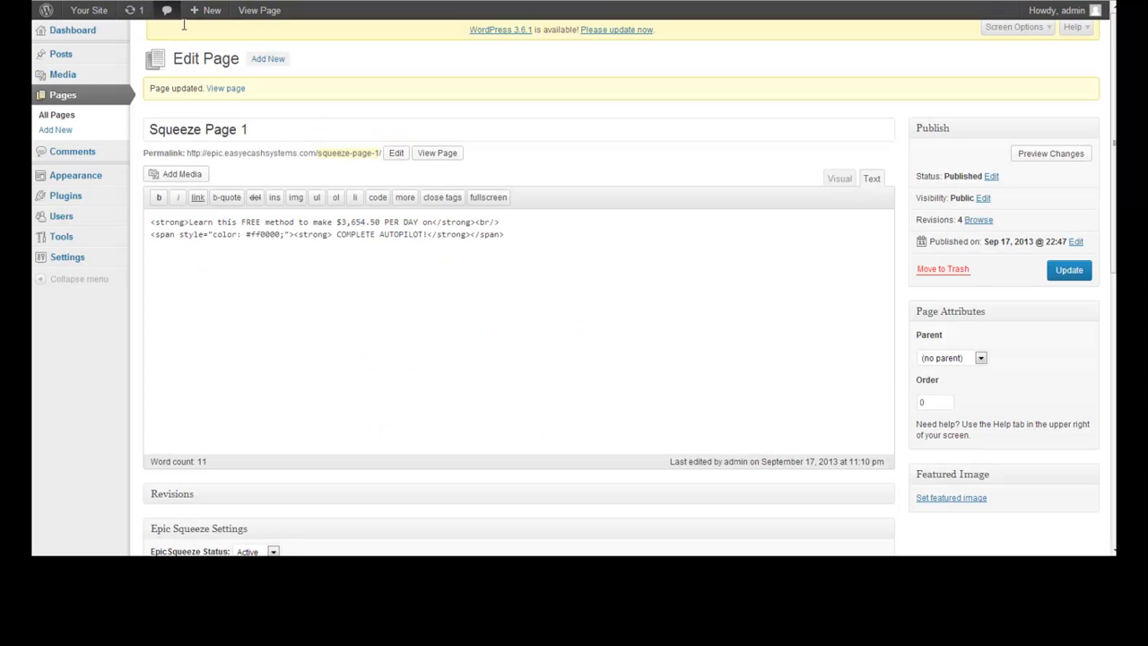
{"action": "scroll", "coordinate": [472, 210], "scroll_direction": "down", "scroll_amount": 5}
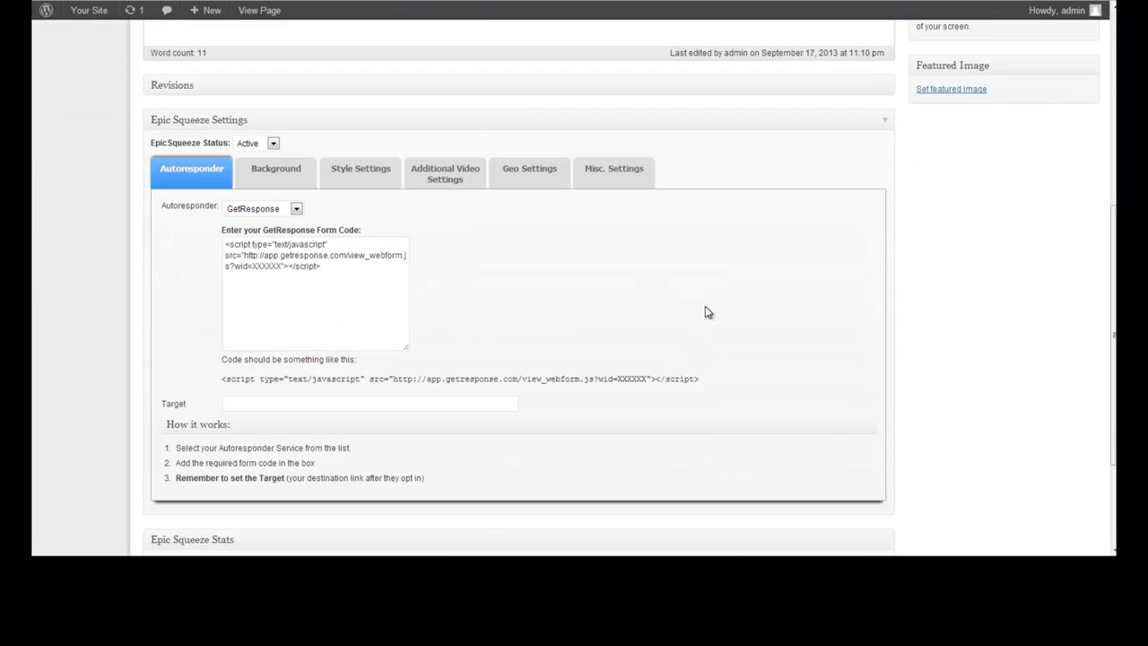
{"action": "scroll", "coordinate": [393, 227], "scroll_direction": "up", "scroll_amount": 2}
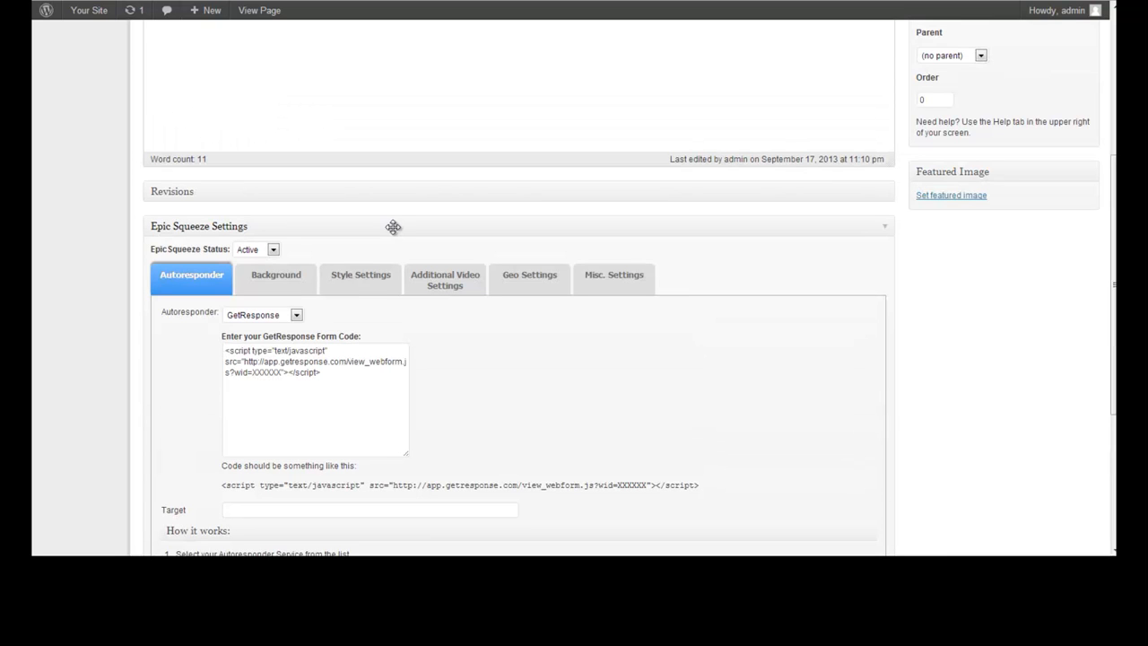